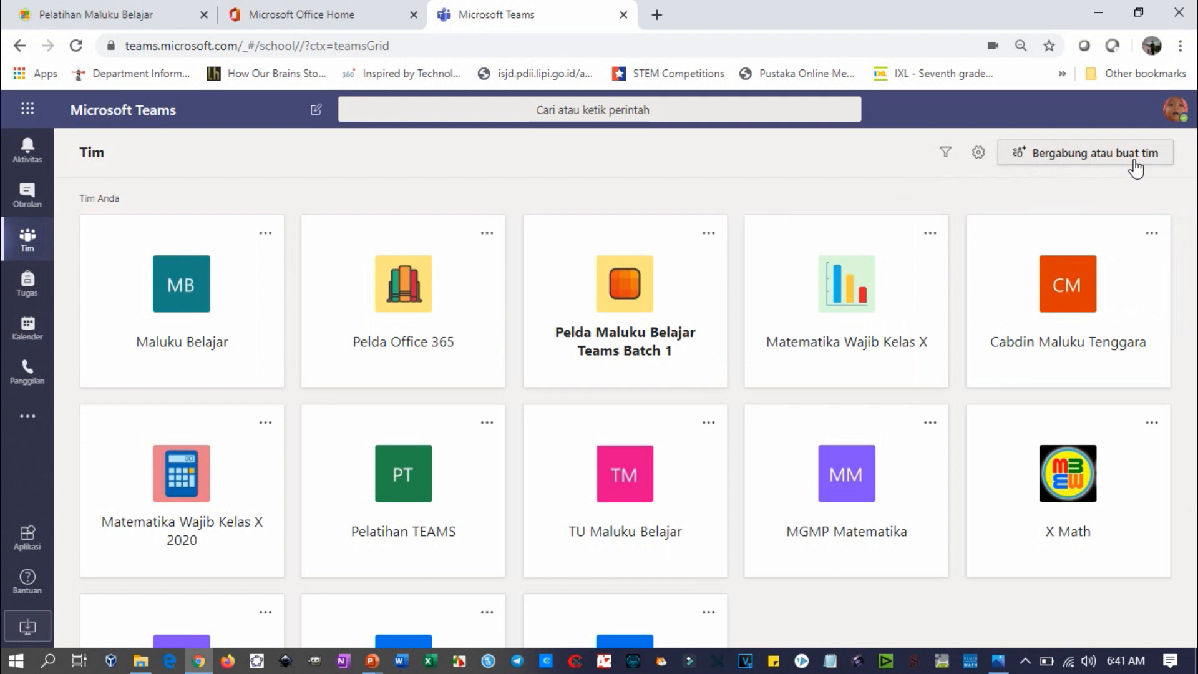
- Open the page for joining or creating a team
click(1090, 157)
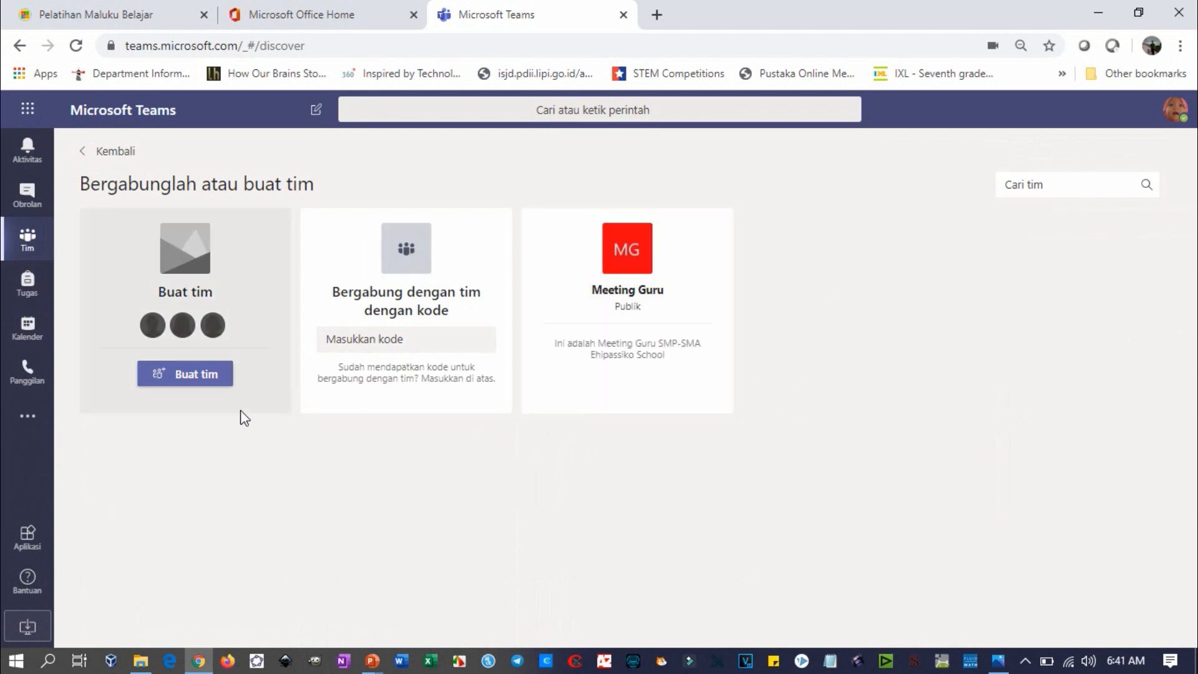
mouse_move(707, 259)
click(171, 374)
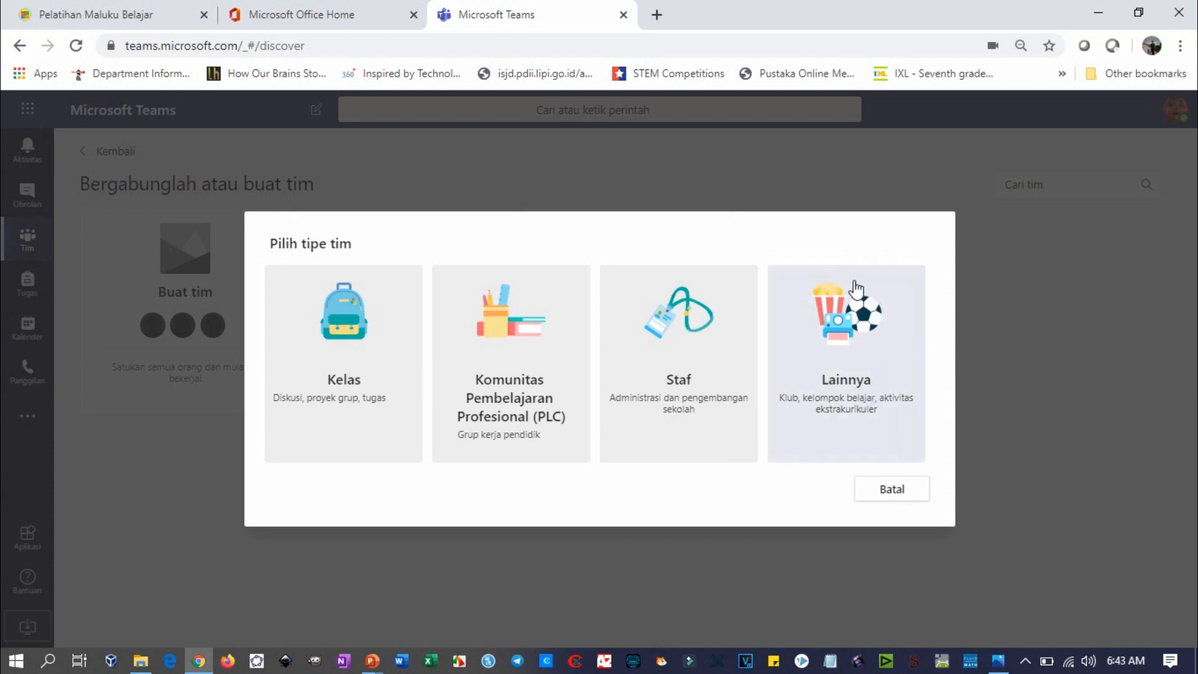
click(337, 341)
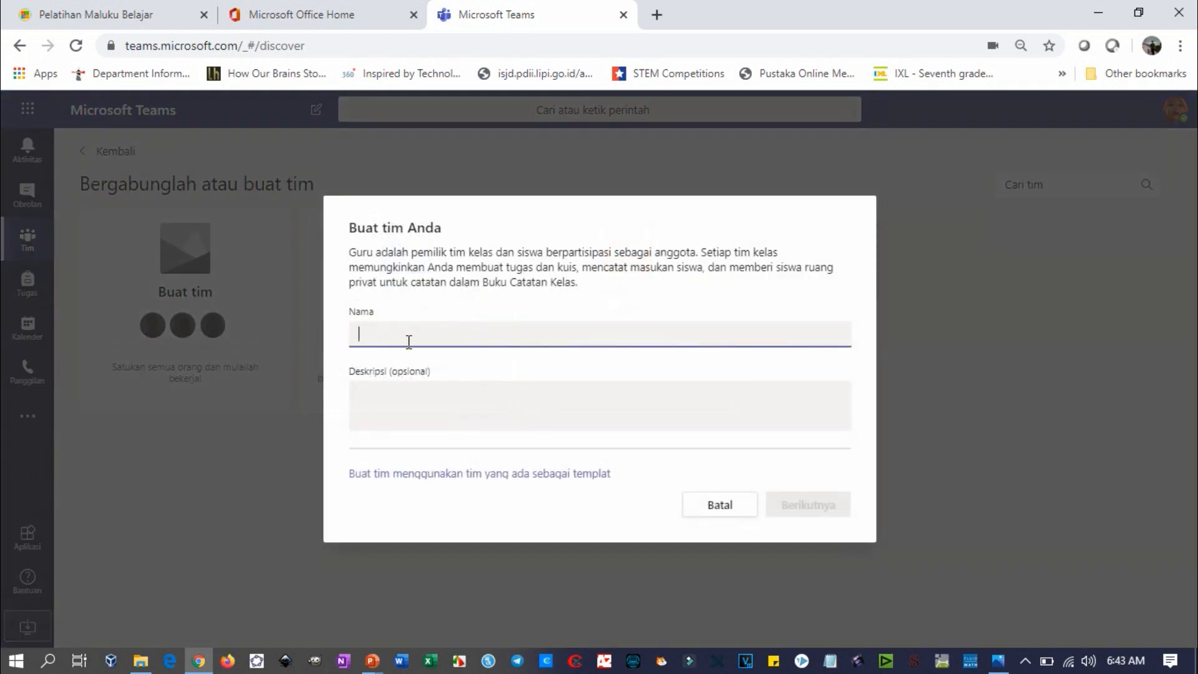
text(Master)
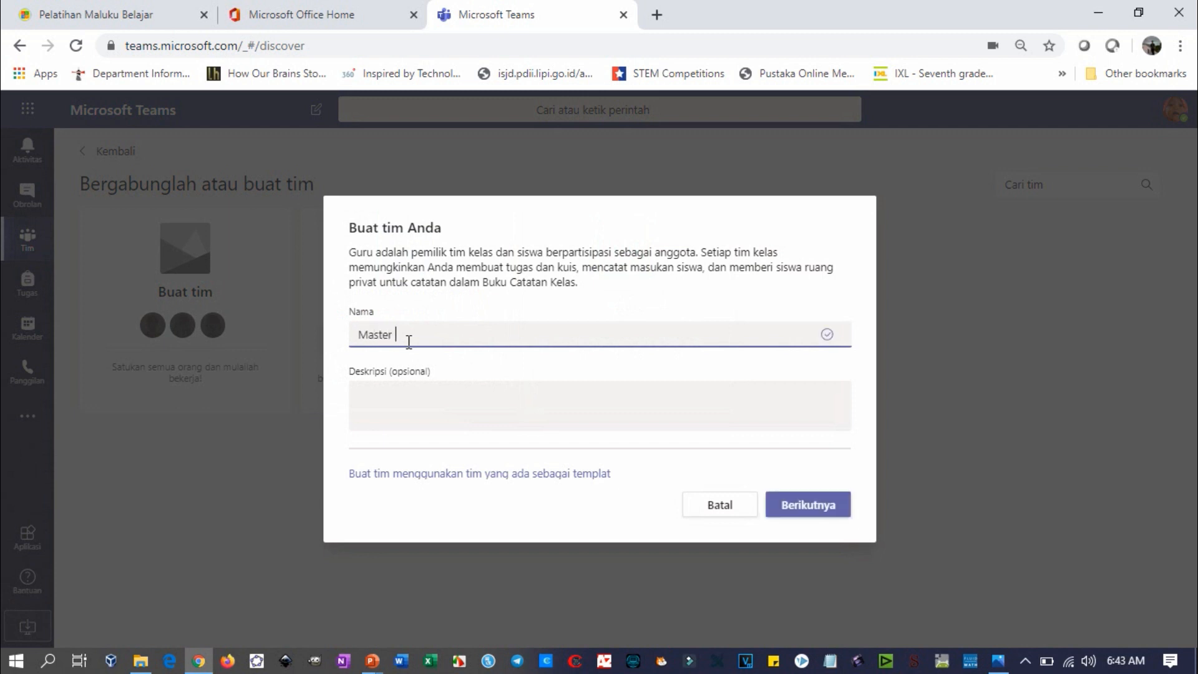
key(ctrl+a)
key(BackSpace)
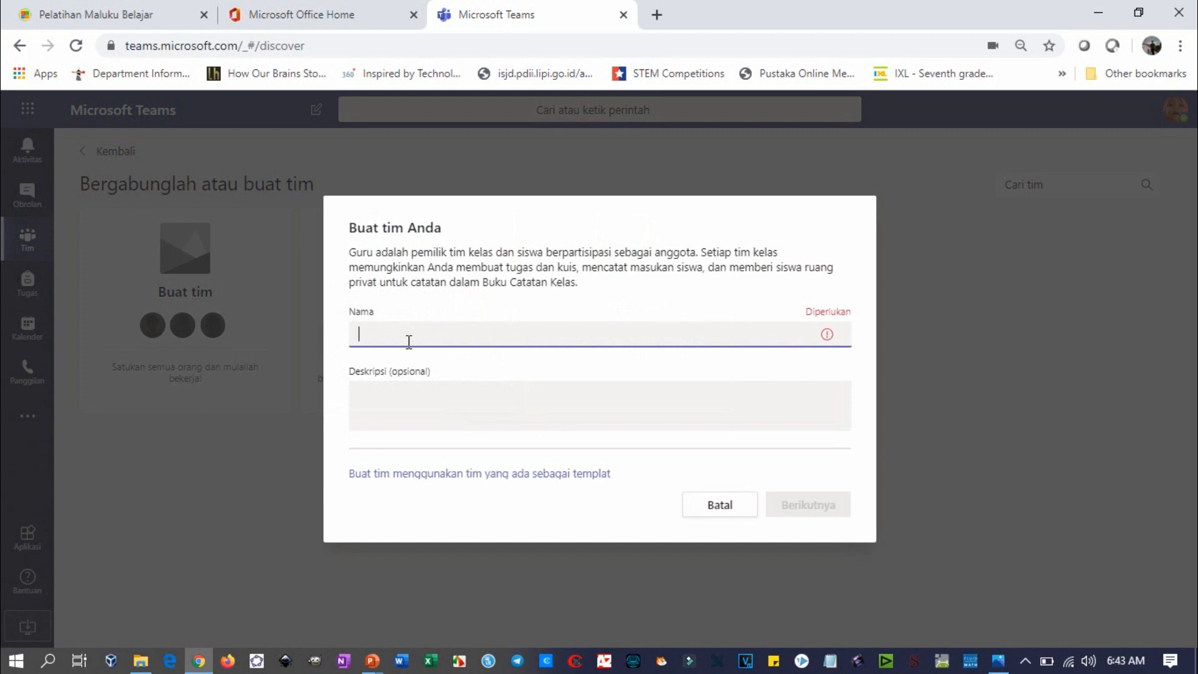
text(Bahasa Indonesia X )
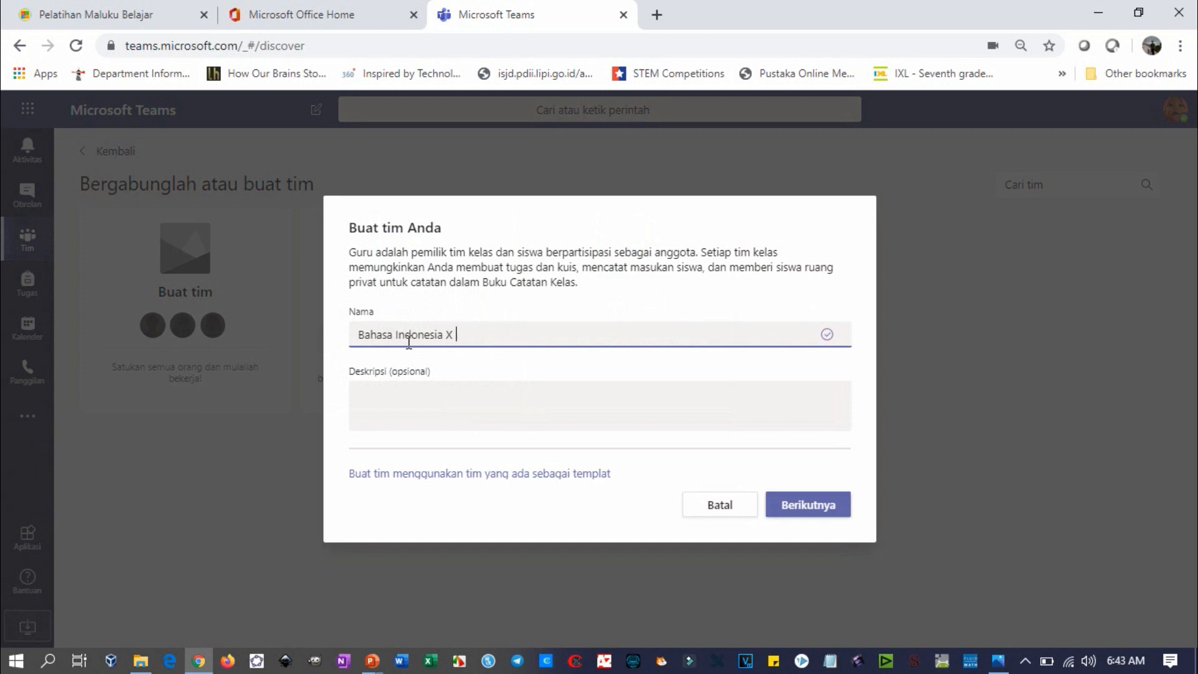
text(MIPA 1)
click(467, 401)
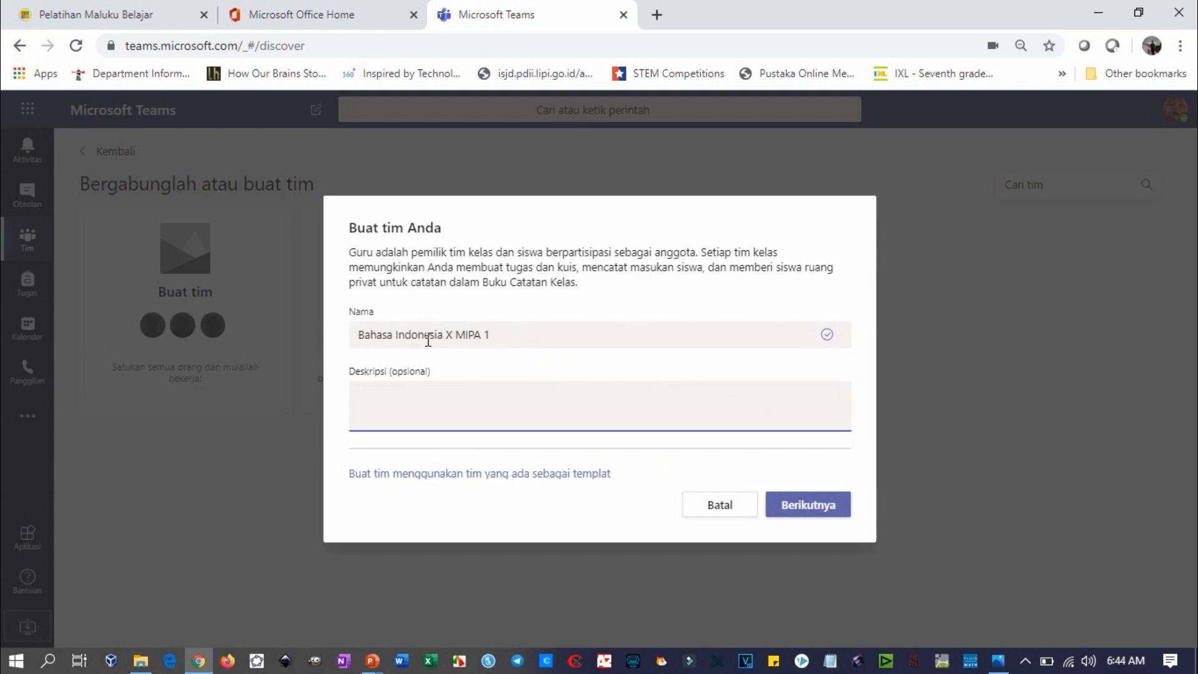
click(412, 477)
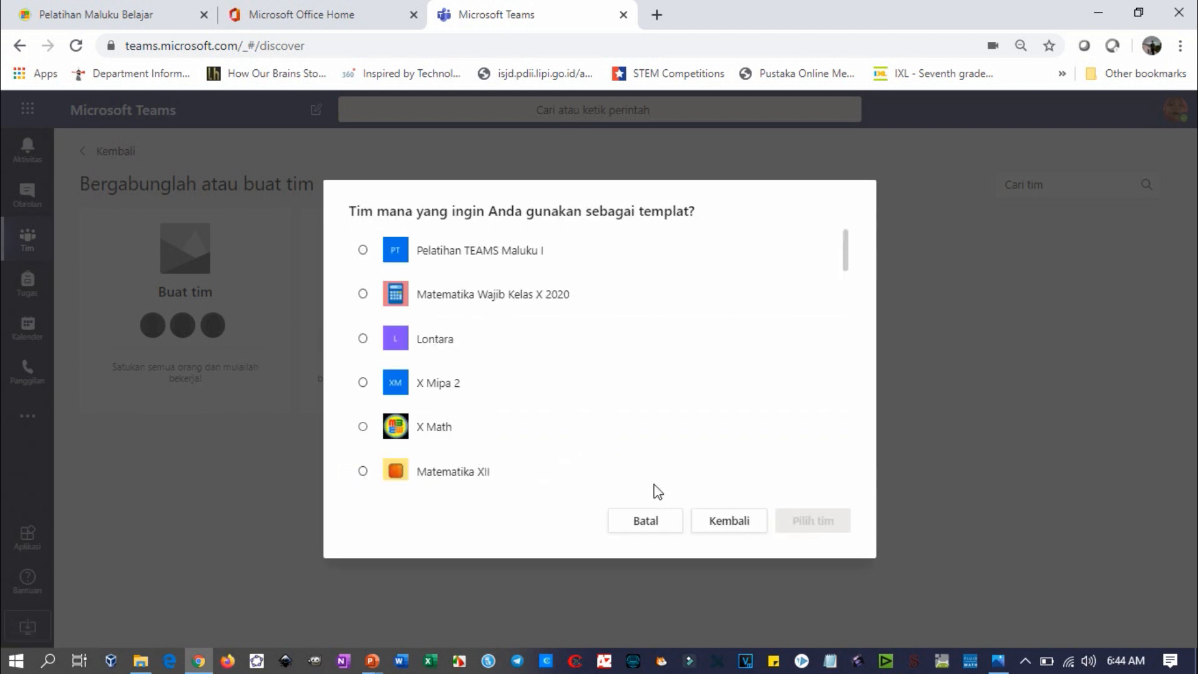
click(634, 528)
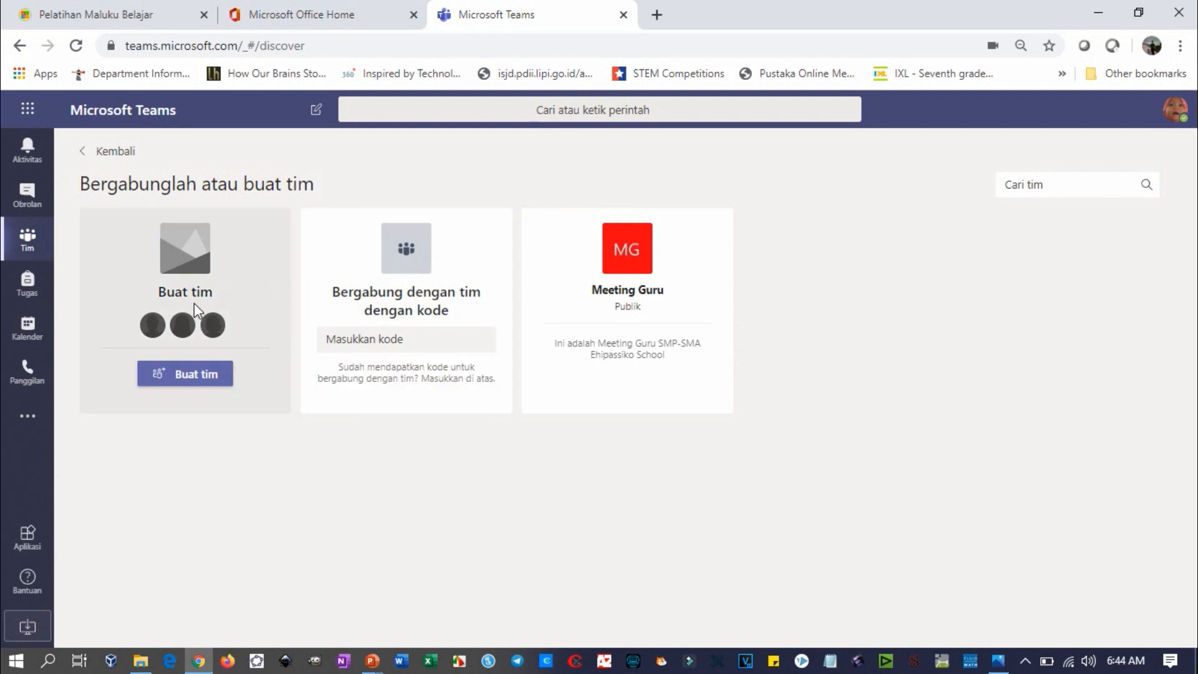
- Create a team of type Kelas named "Bahasa Indonesia X MIPA 1", leaving the description empty
click(196, 377)
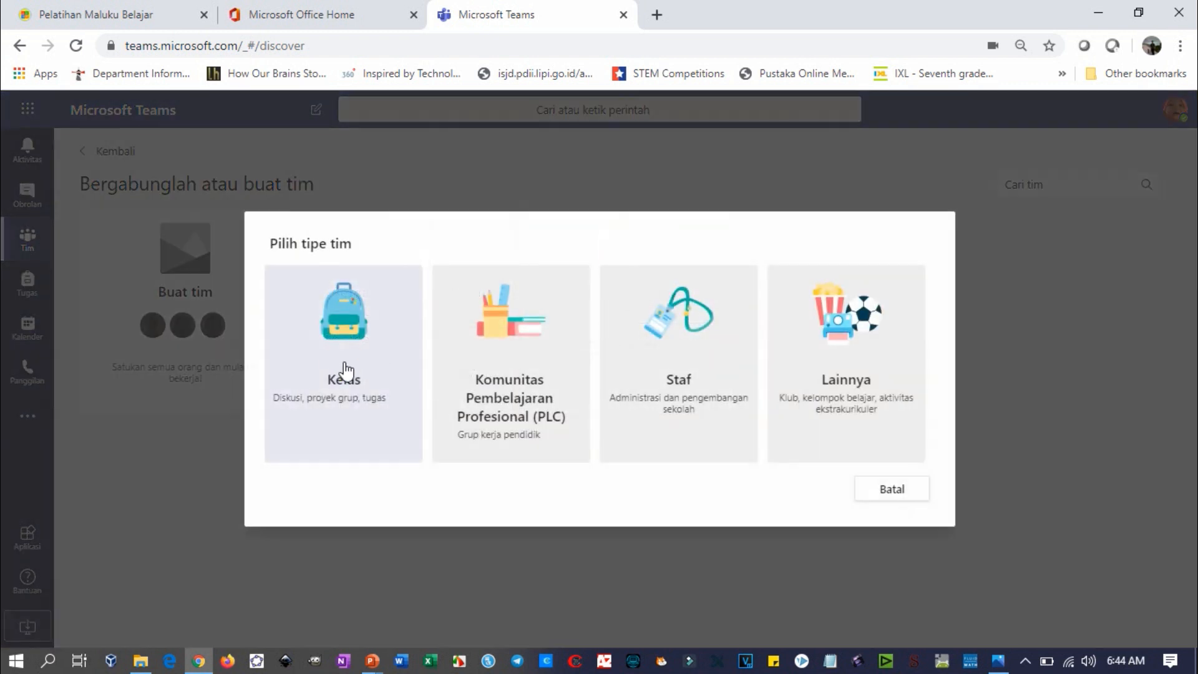
click(345, 368)
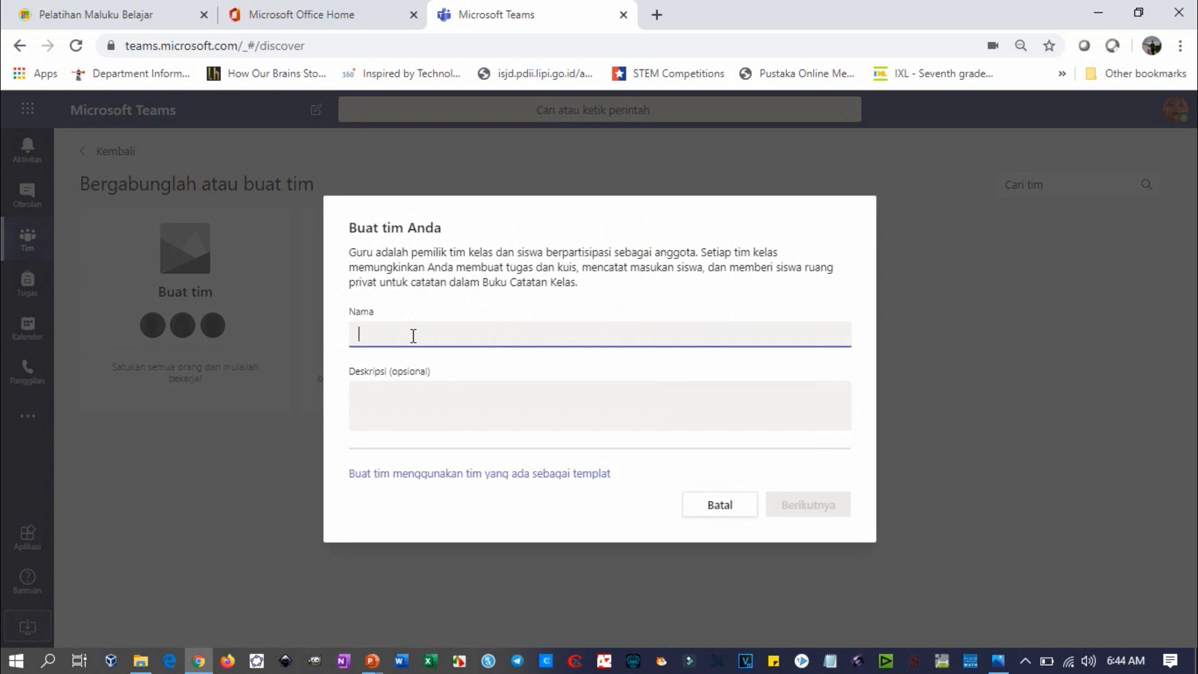
text(Bahasa Indonesia X MIPA 1)
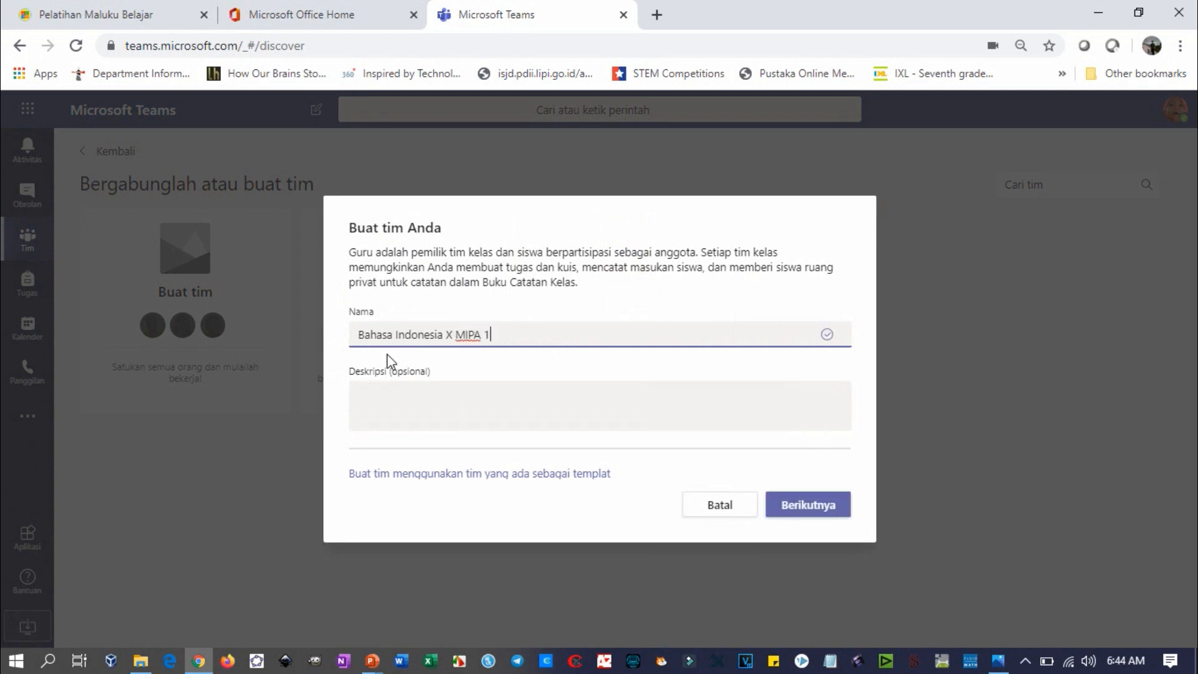
click(807, 503)
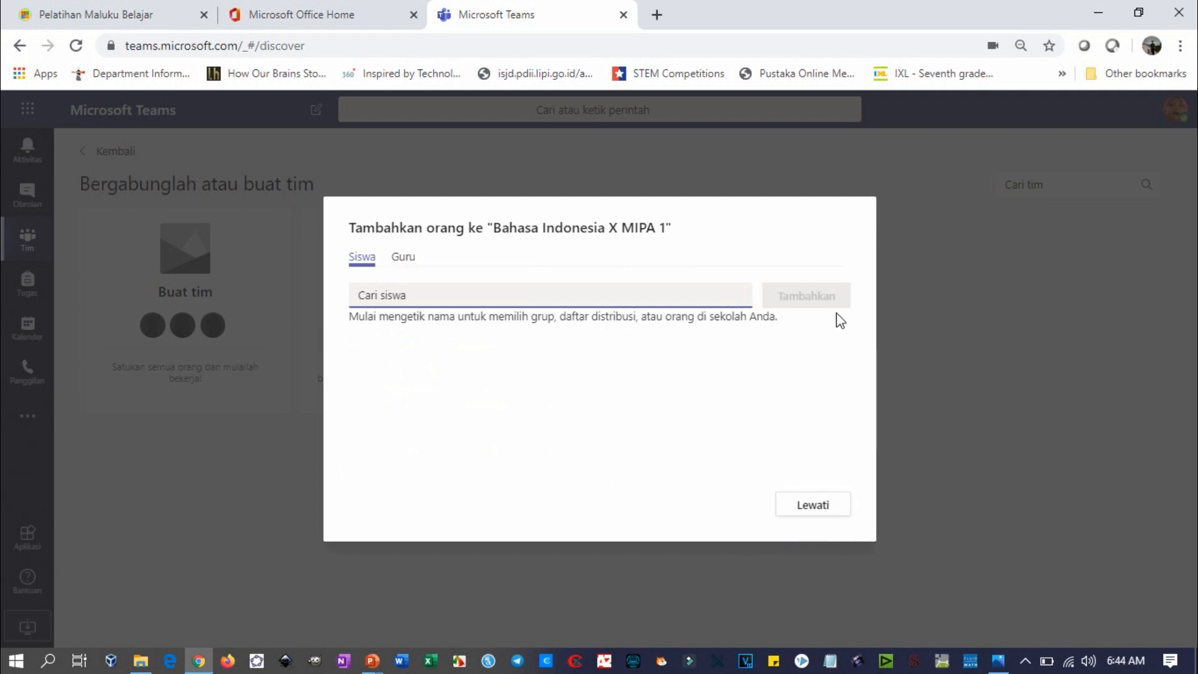
click(479, 297)
text(siswa)
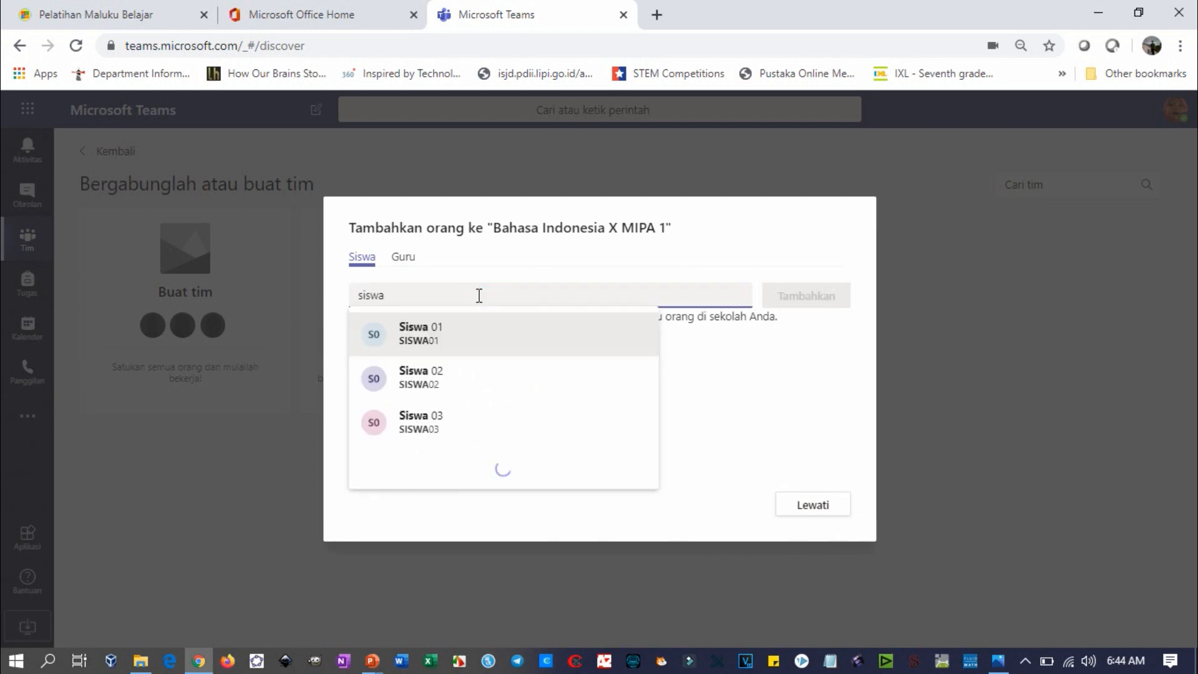
click(452, 329)
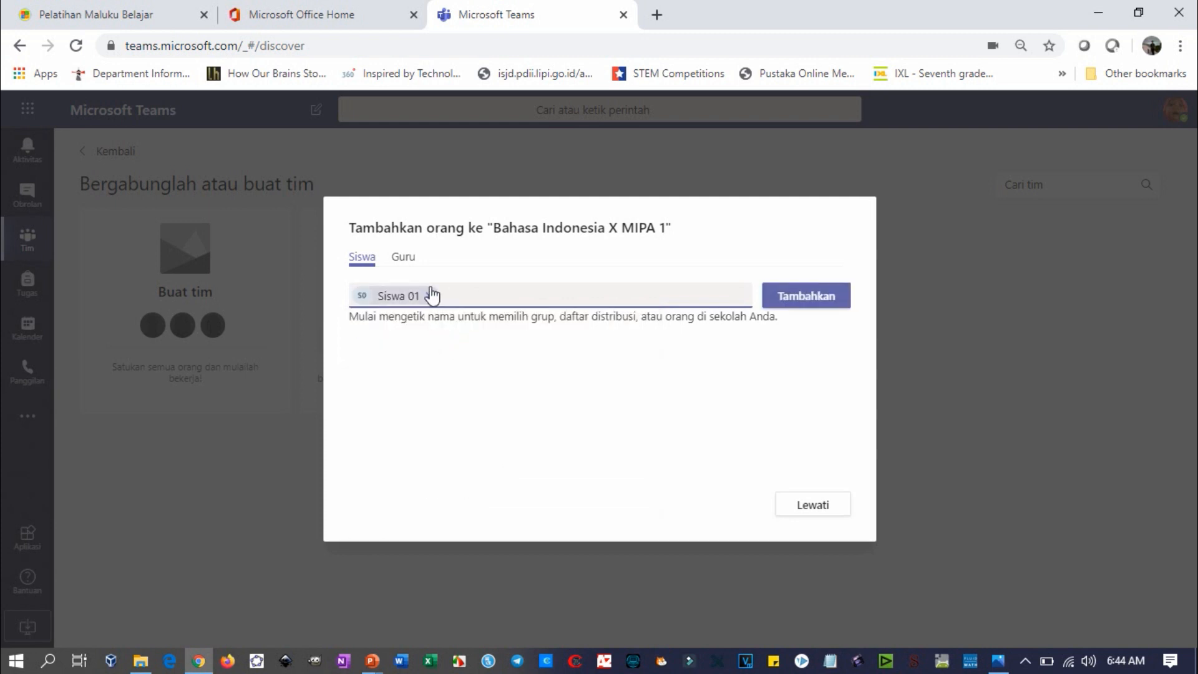
click(409, 263)
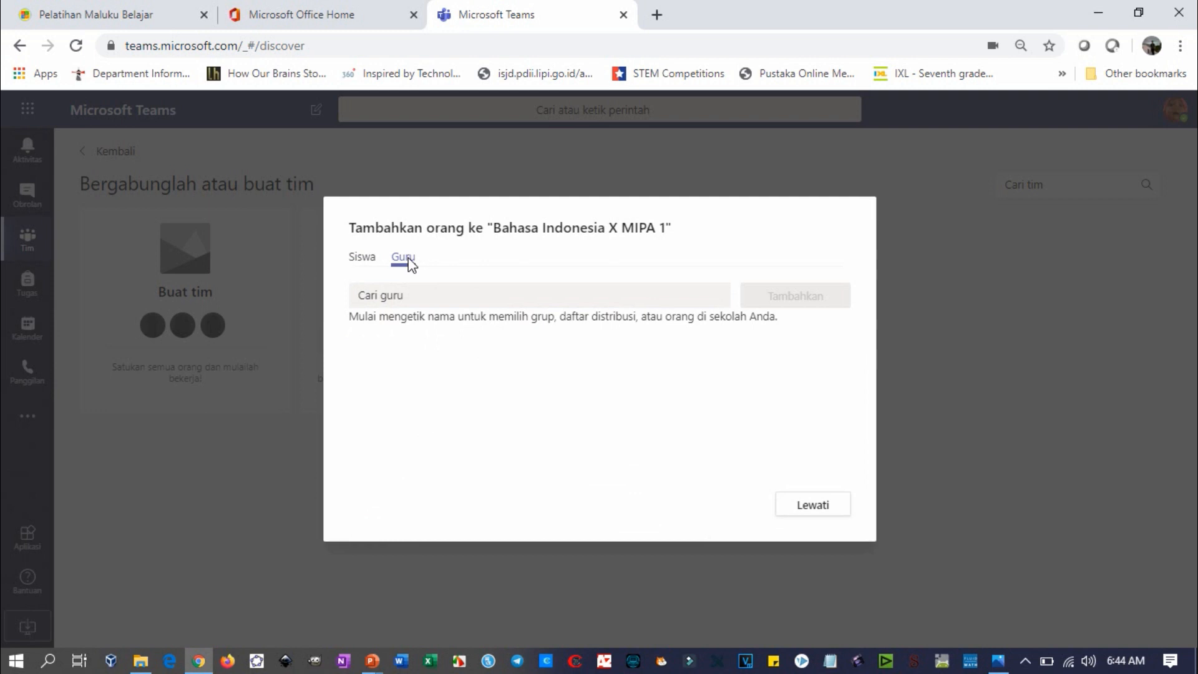
click(403, 297)
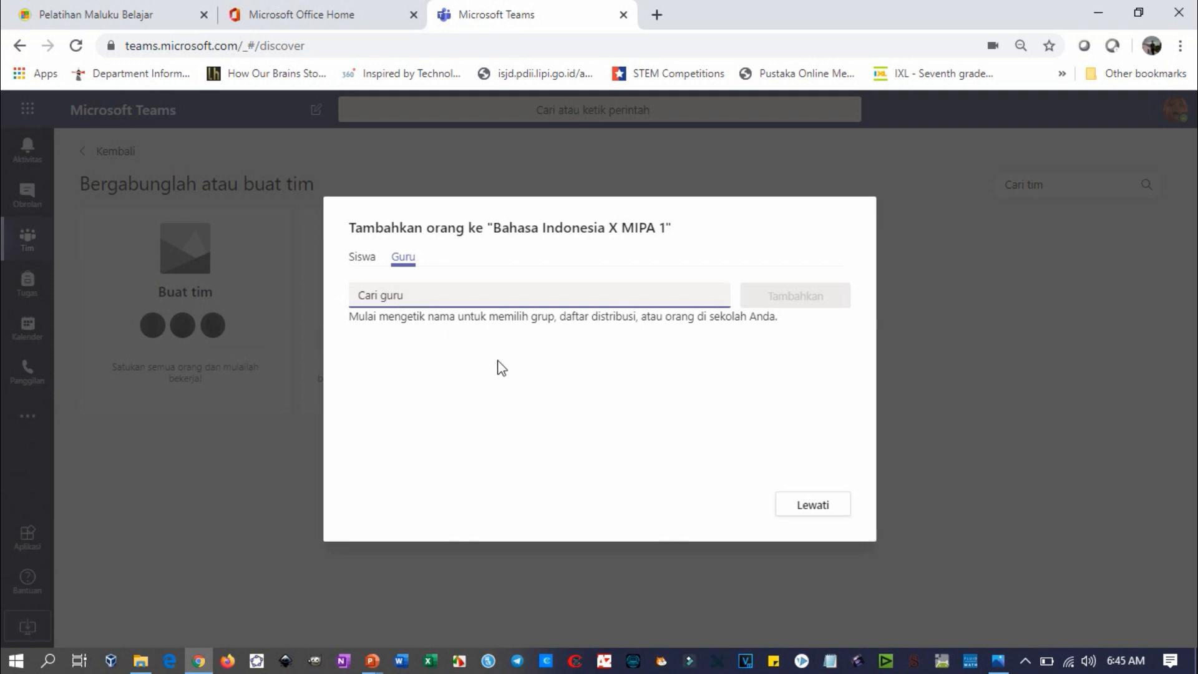
- Skip adding students and teachers to the new class team
click(810, 505)
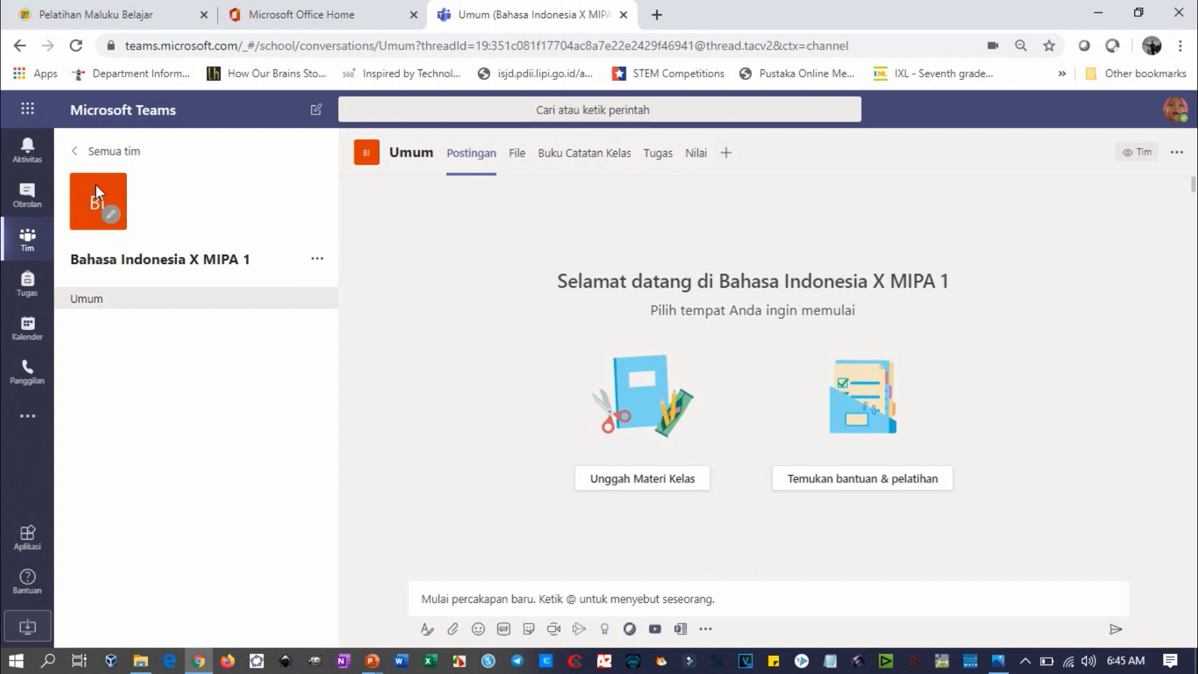
- Edit the class team's details, picking the colour wheel avatar and setting the education level to Menengah
click(112, 216)
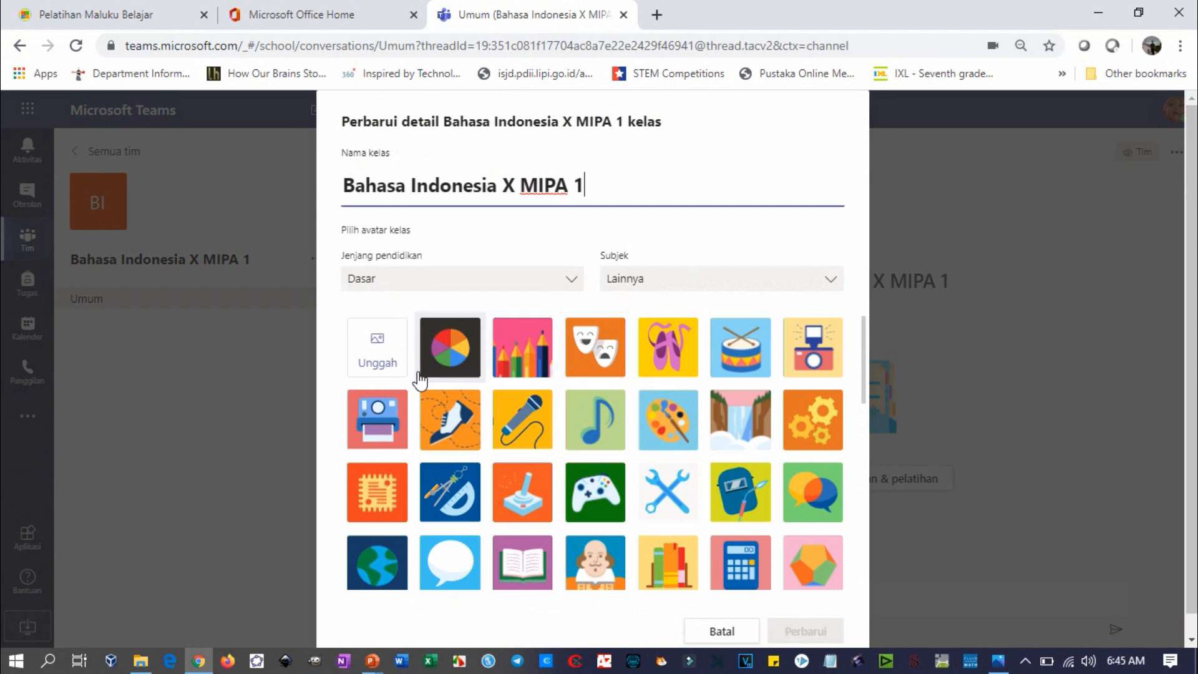
click(378, 355)
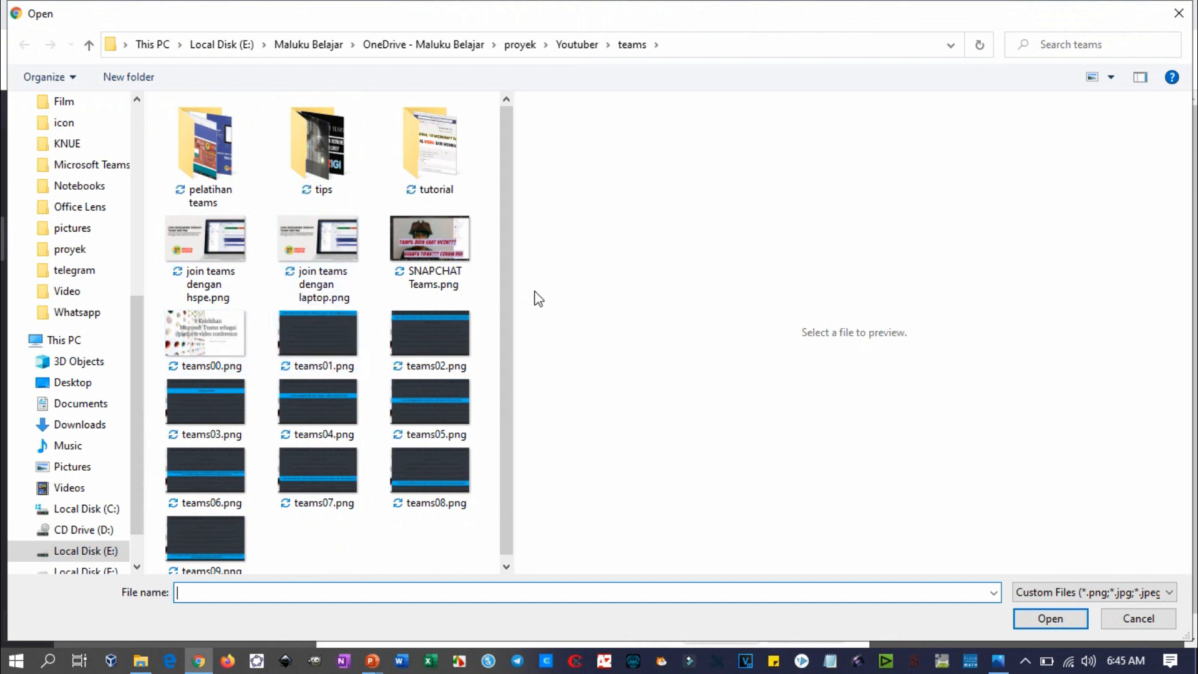
key(Escape)
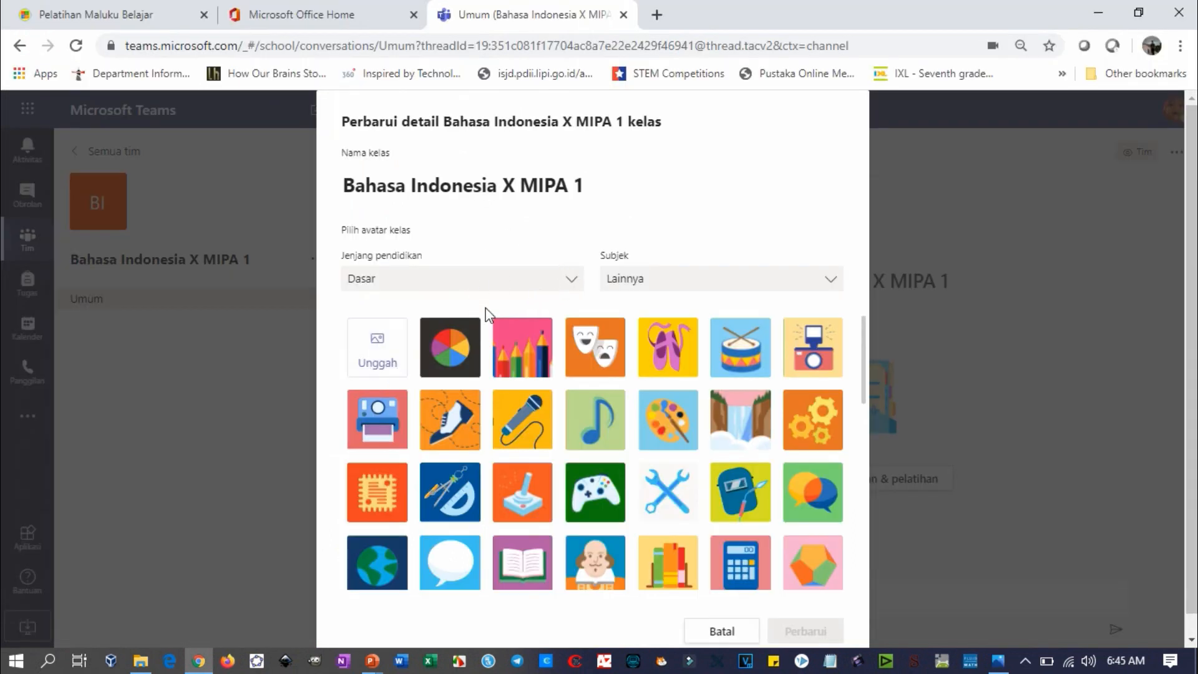
click(451, 355)
click(410, 282)
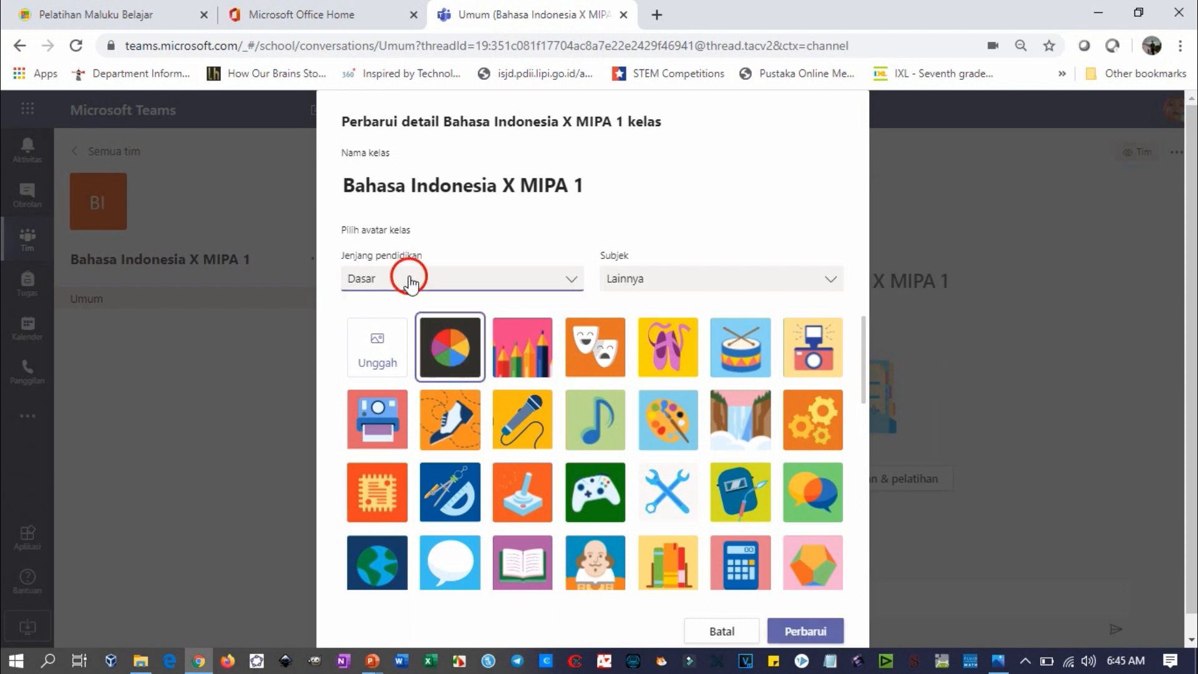
click(391, 350)
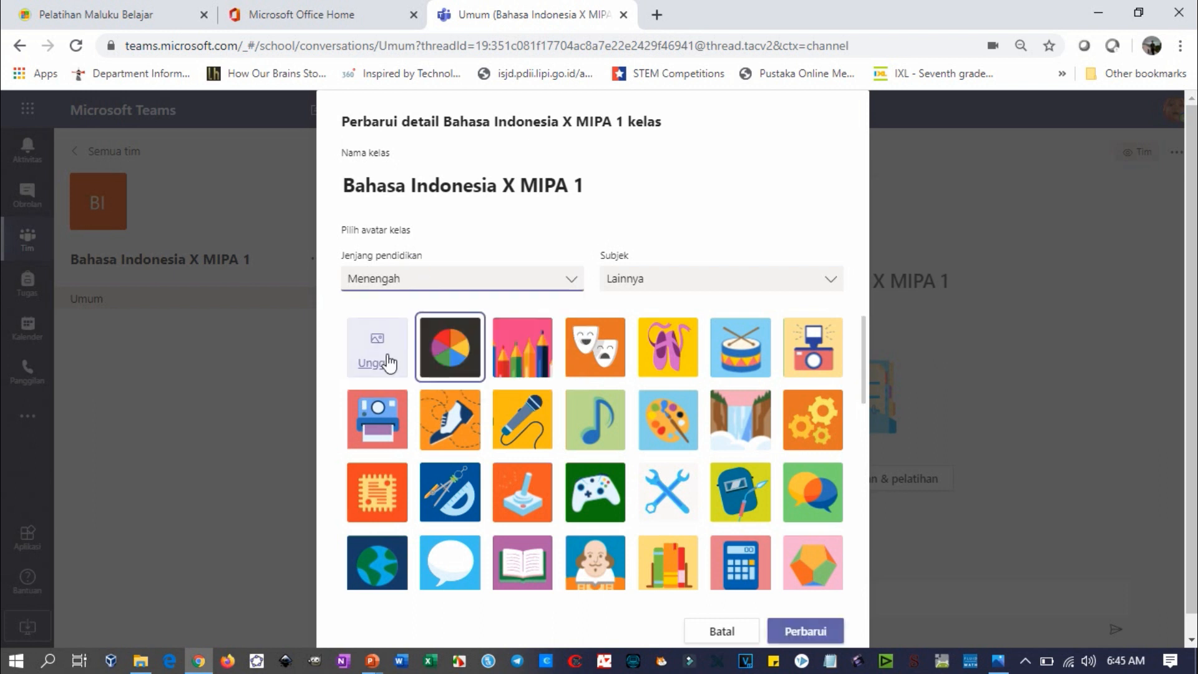
- Set the class subject to Bahasa Asing and apply the updated class details with the matching speech-bubble avatar
click(653, 282)
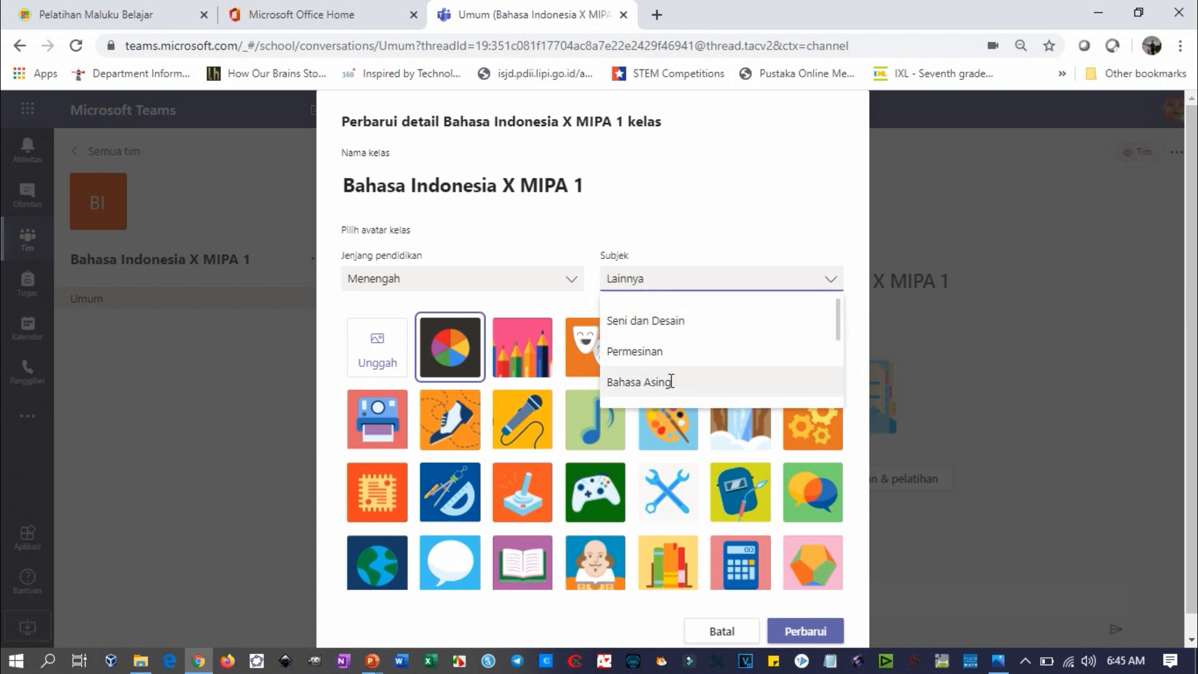
scroll(670, 382, down, 2)
scroll(662, 374, down, 2)
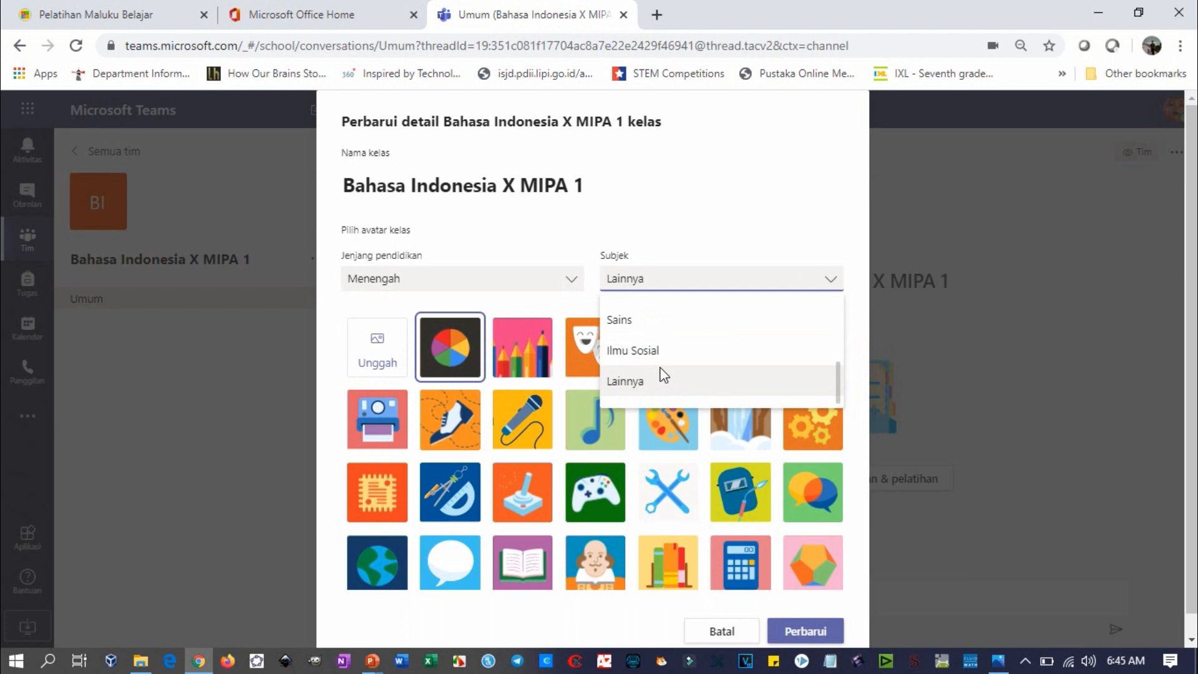
scroll(659, 366, down, 1)
scroll(659, 364, up, 1)
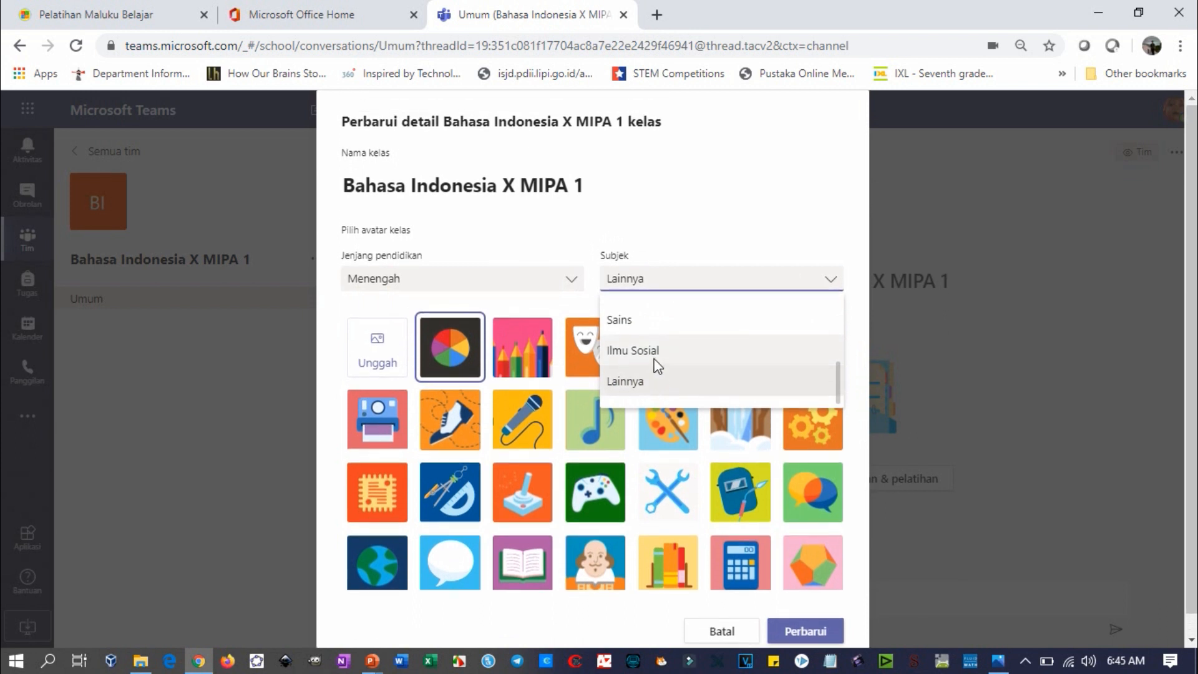
scroll(674, 340, up, 4)
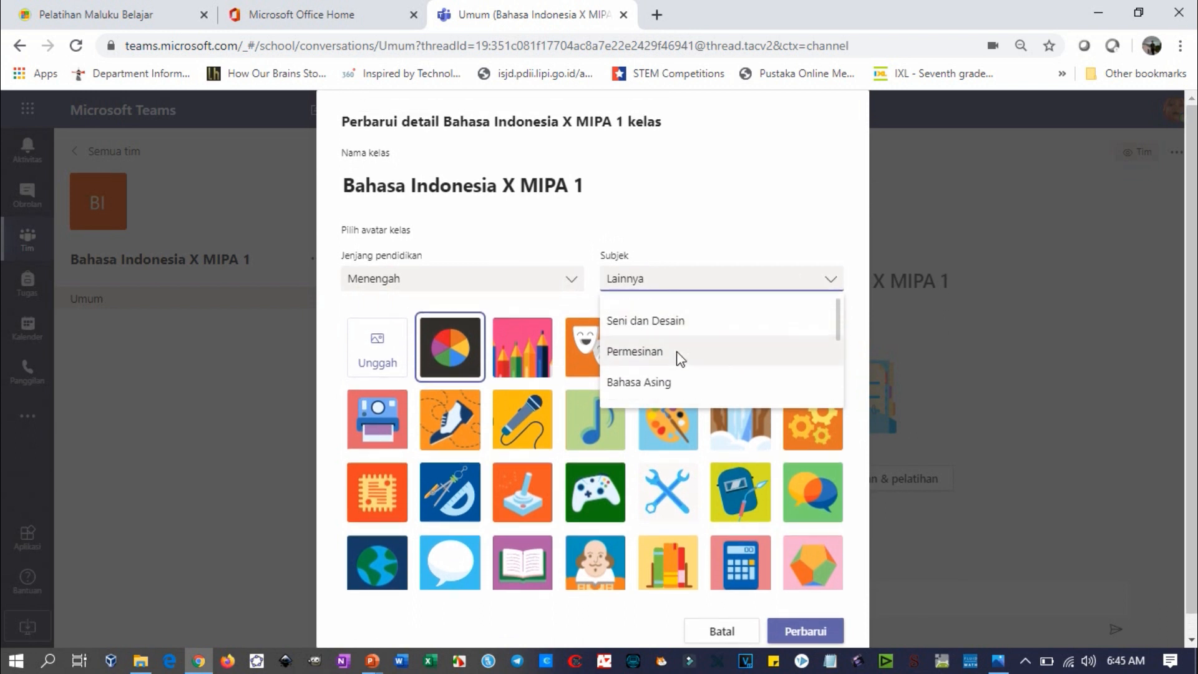
click(650, 381)
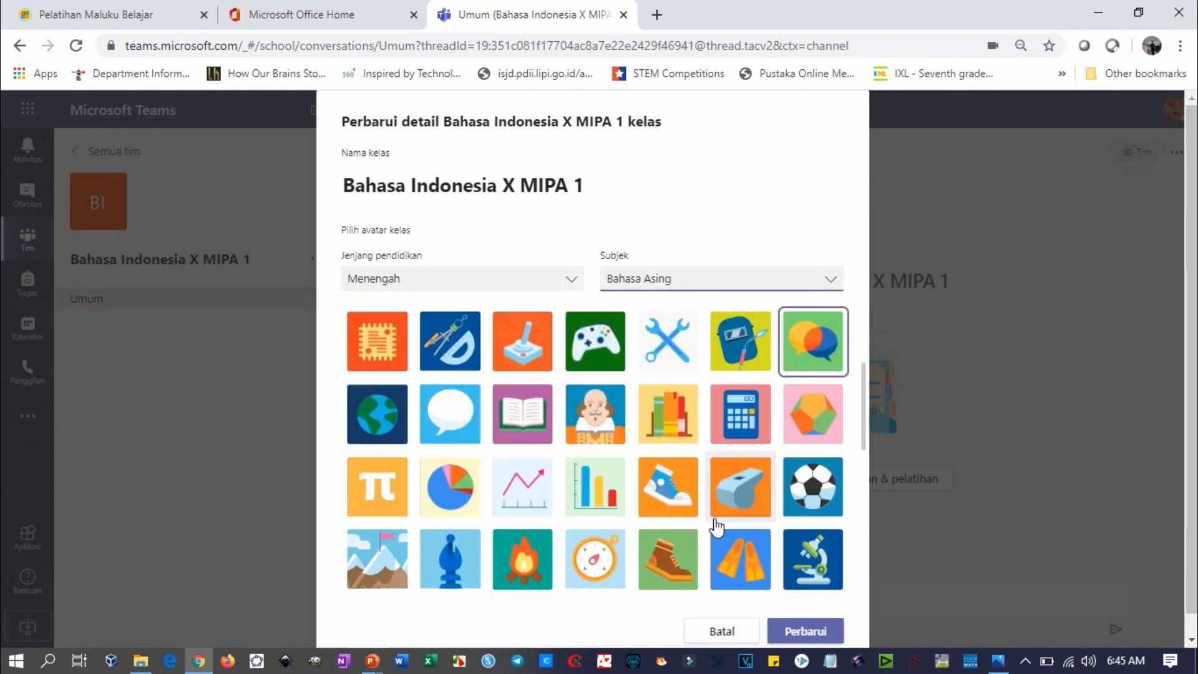
click(789, 631)
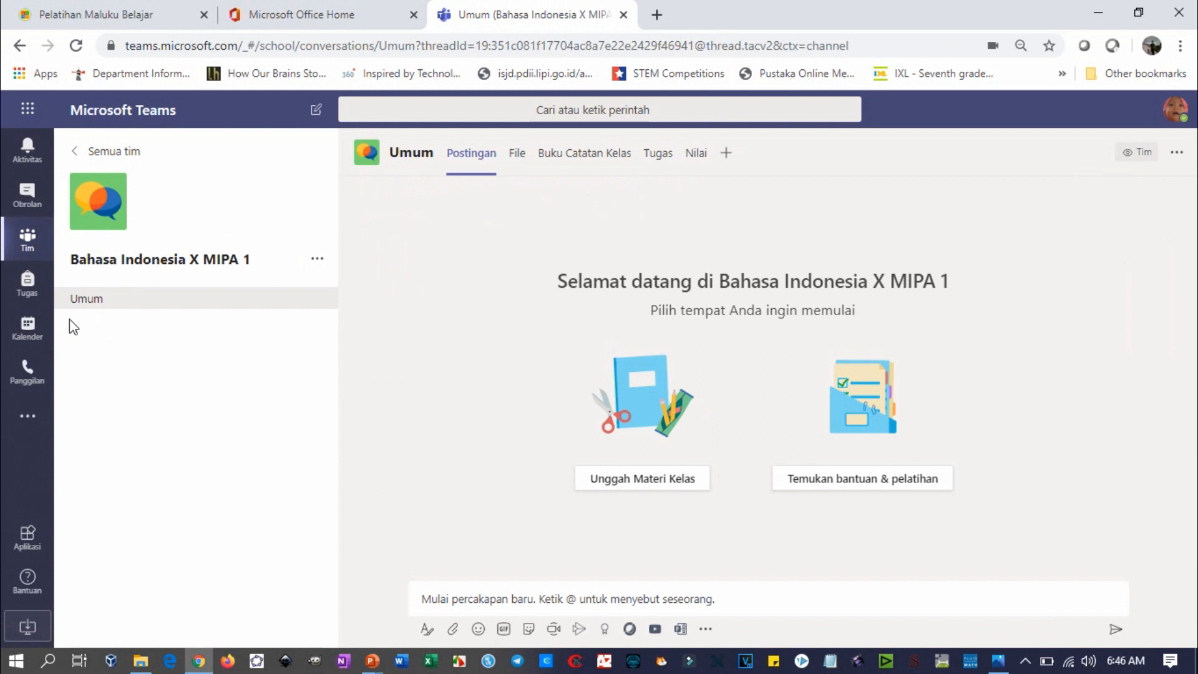
- Add a channel named "Pertemuan 01" with standard privacy to the Bahasa Indonesia X MIPA 1 team
click(317, 261)
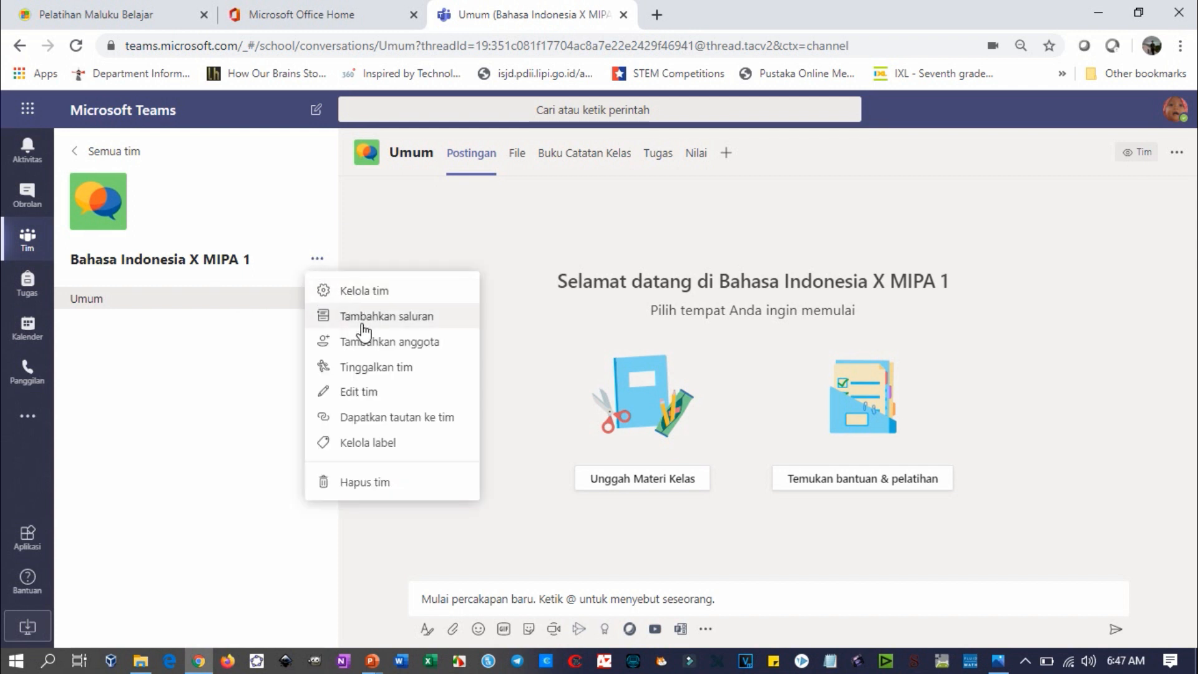
click(367, 318)
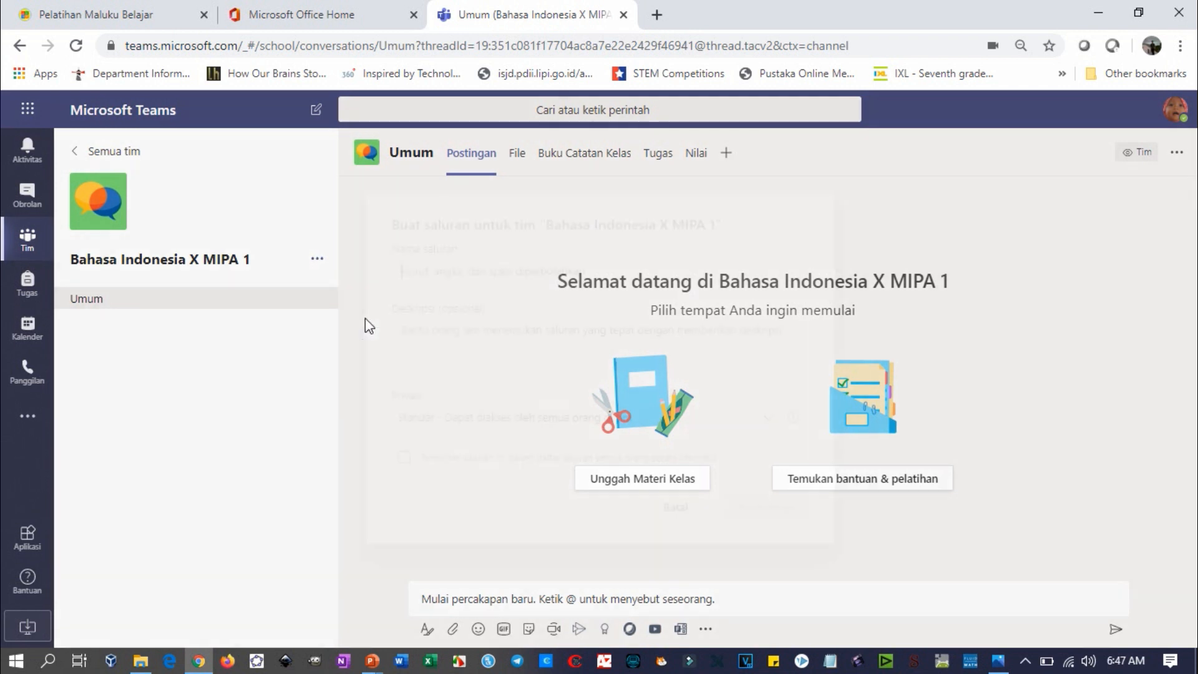
text(P)
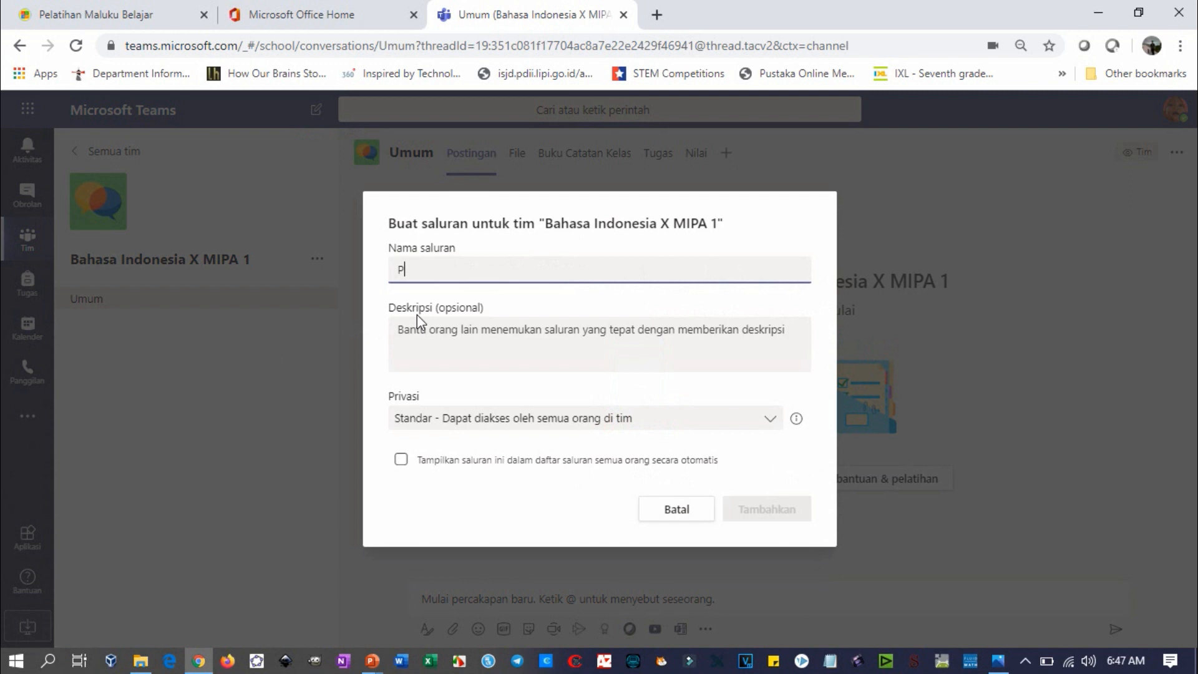
text(ertemuan 1)
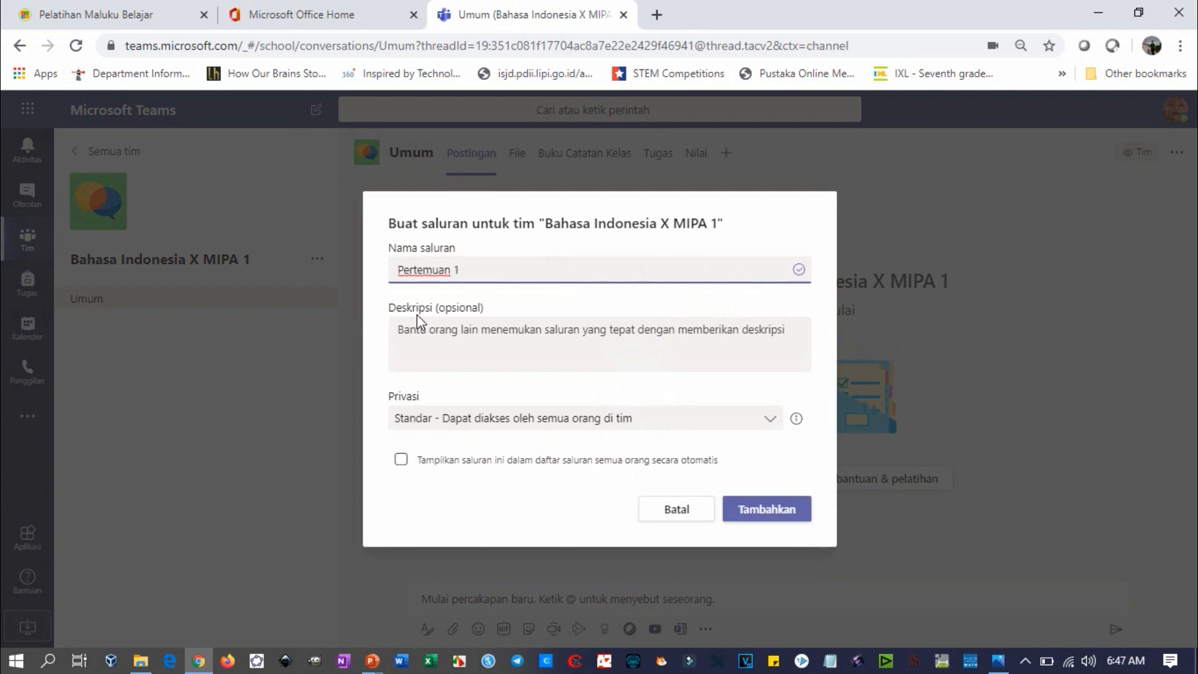
key(BackSpace)
text(01)
click(732, 509)
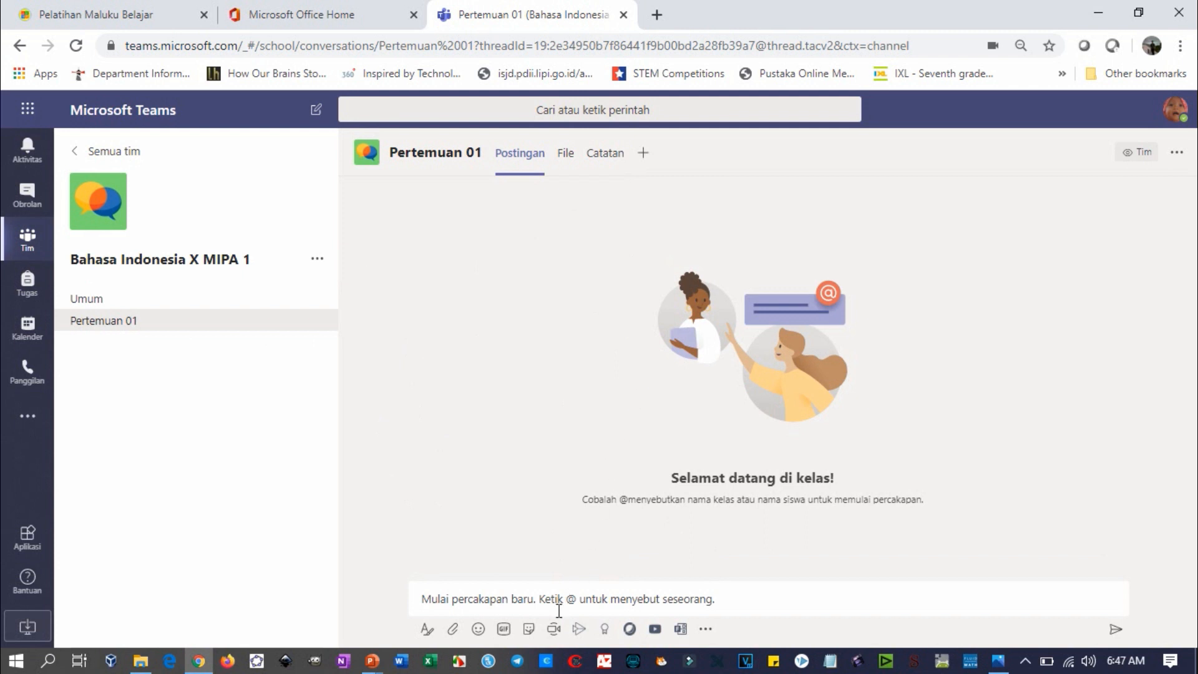
click(503, 601)
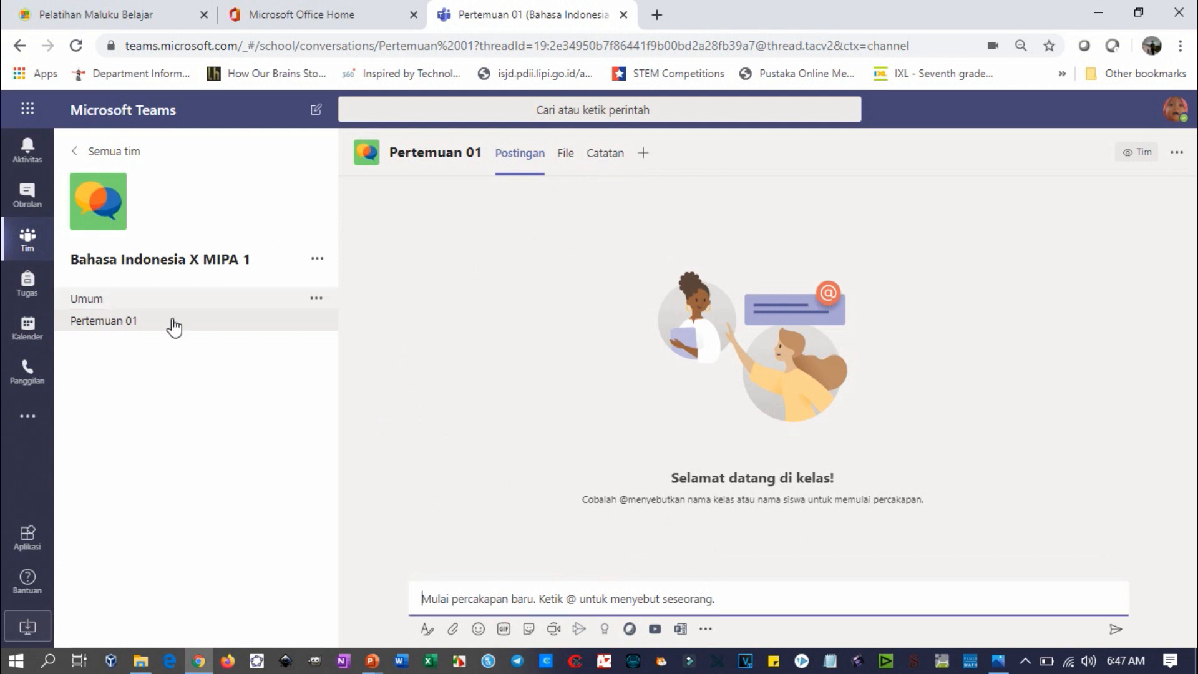
- Add a channel named "Pertemuan 02" with standard privacy to the Bahasa Indonesia X MIPA 1 team
click(318, 261)
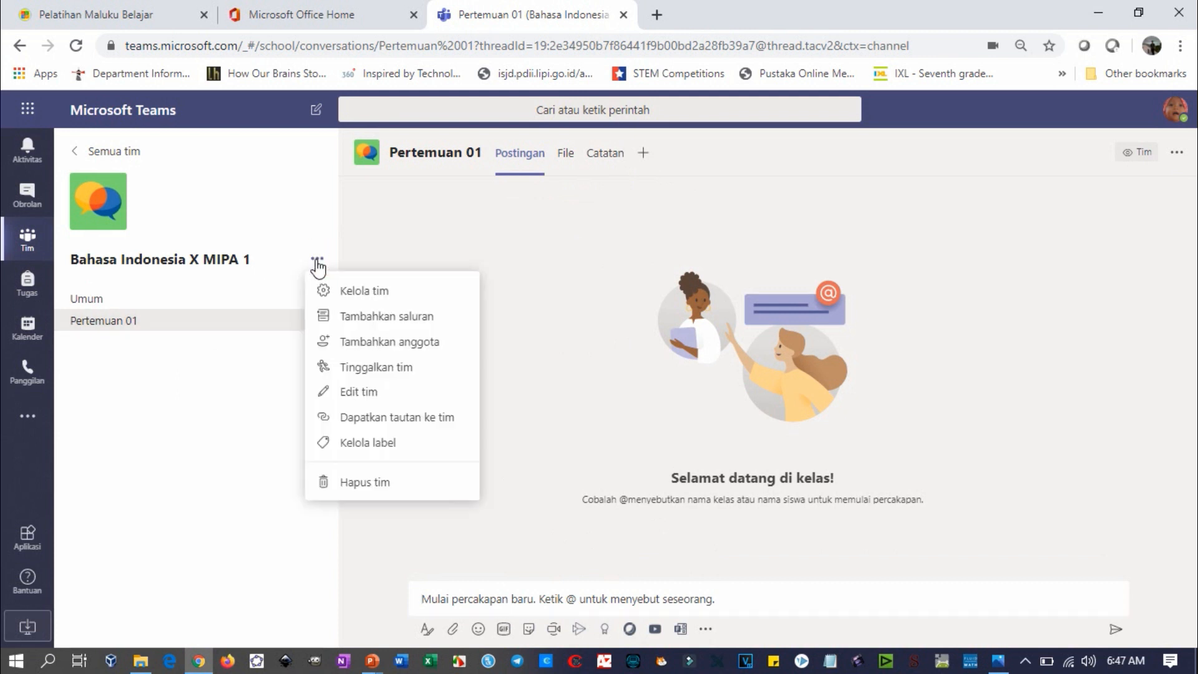
click(367, 320)
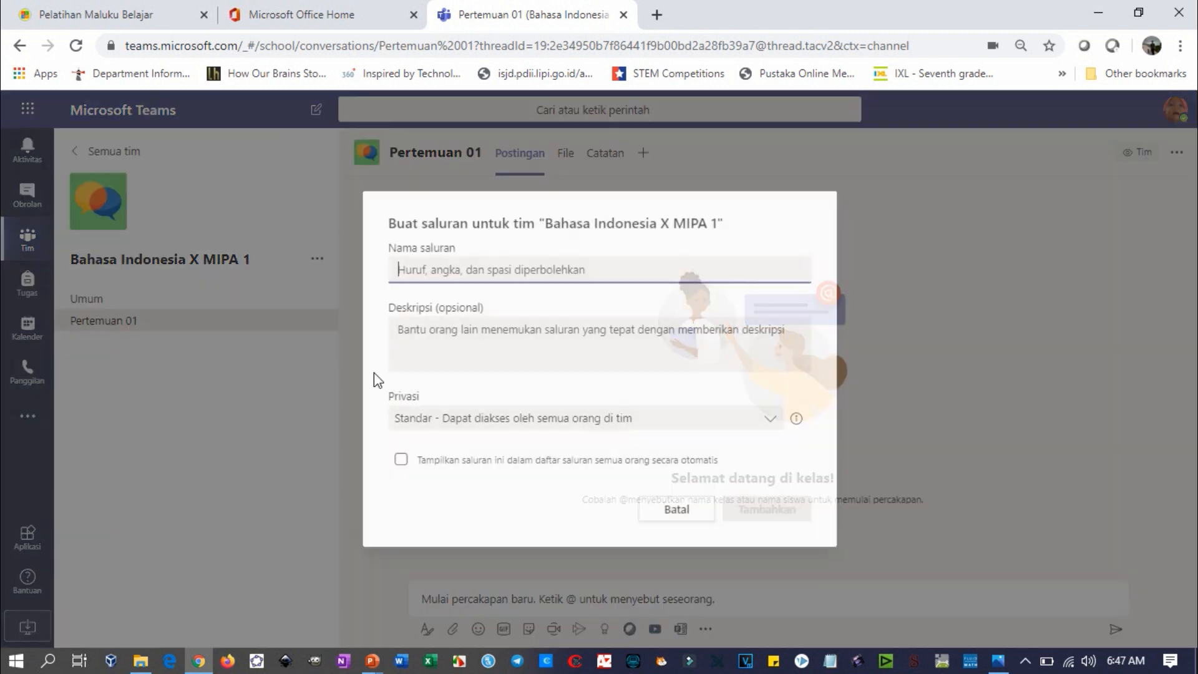
text(Pertemuan 02)
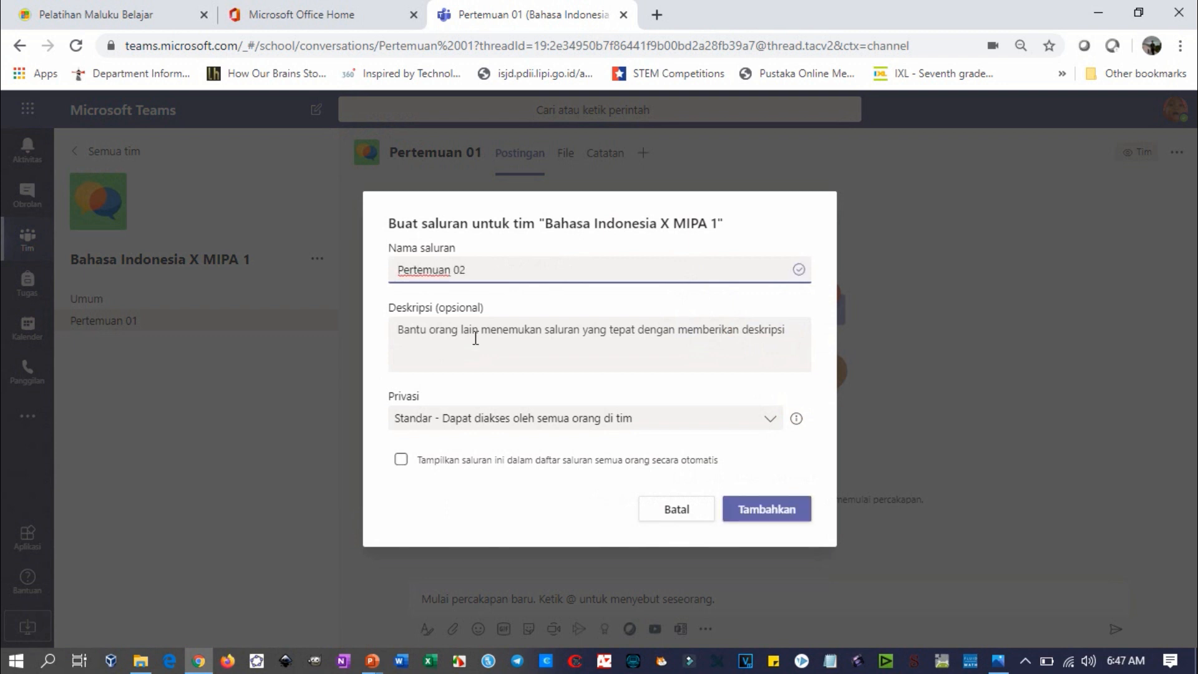
click(751, 508)
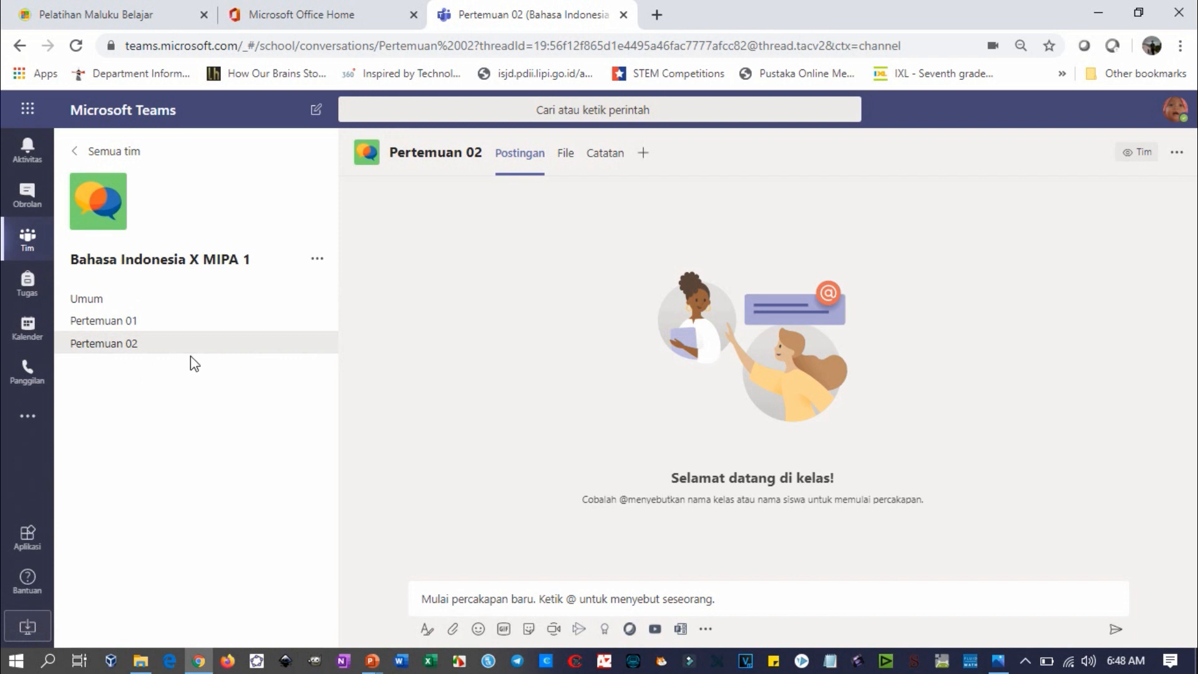
- Rename the Pertemuan 01 channel to "Bab 01 teks" and save the change
mouse_move(121, 315)
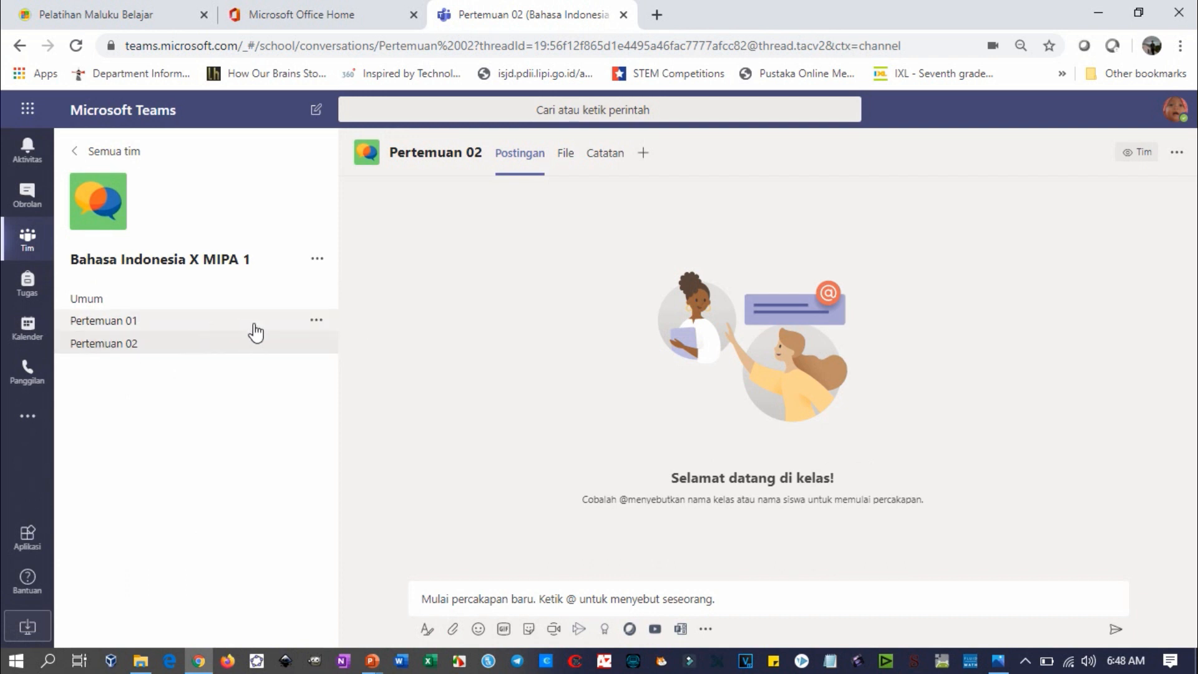
click(317, 320)
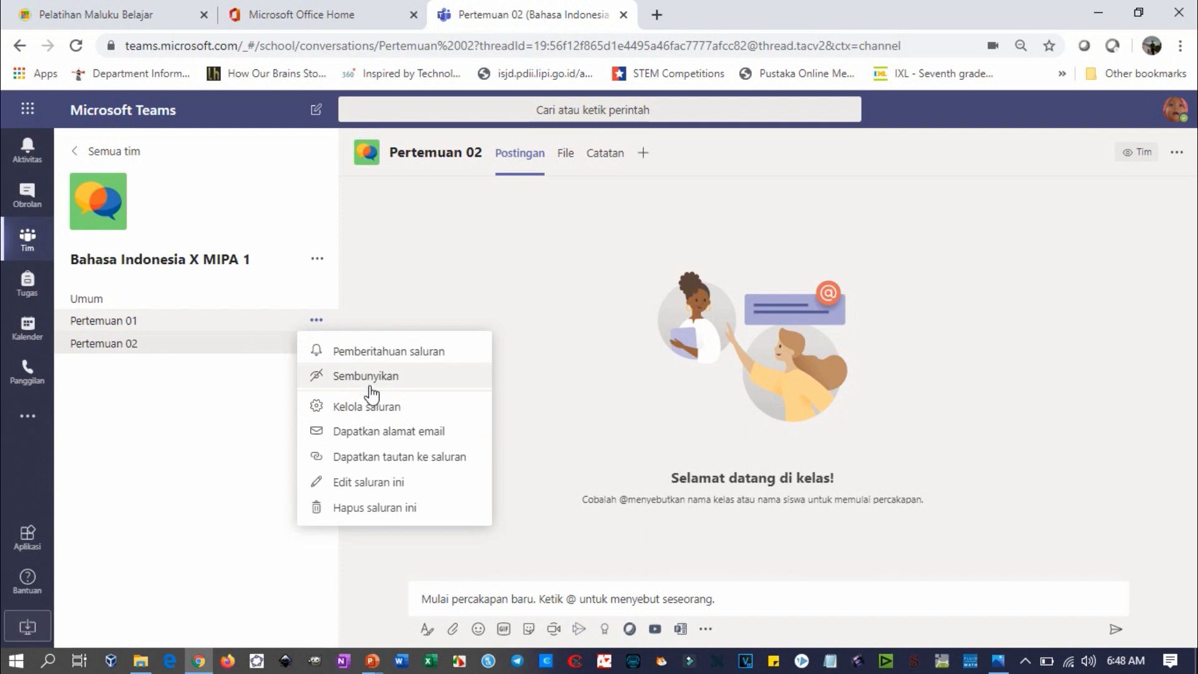
click(364, 484)
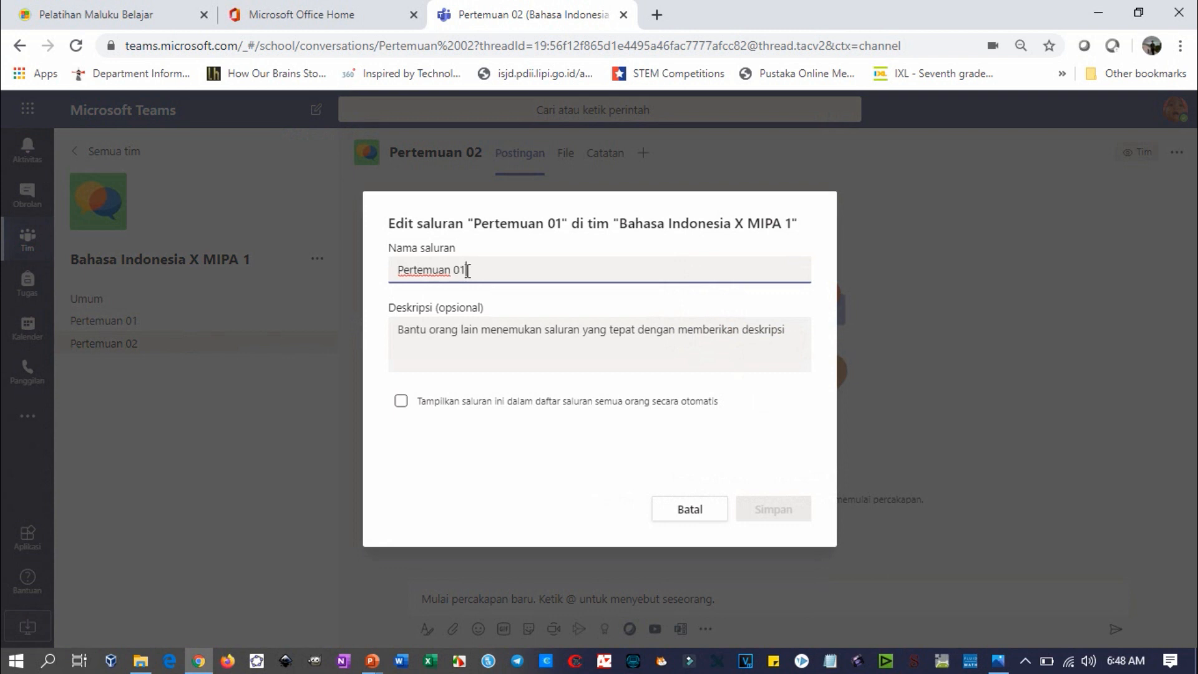
drag(468, 270, 357, 266)
text(b)
key(BackSpace)
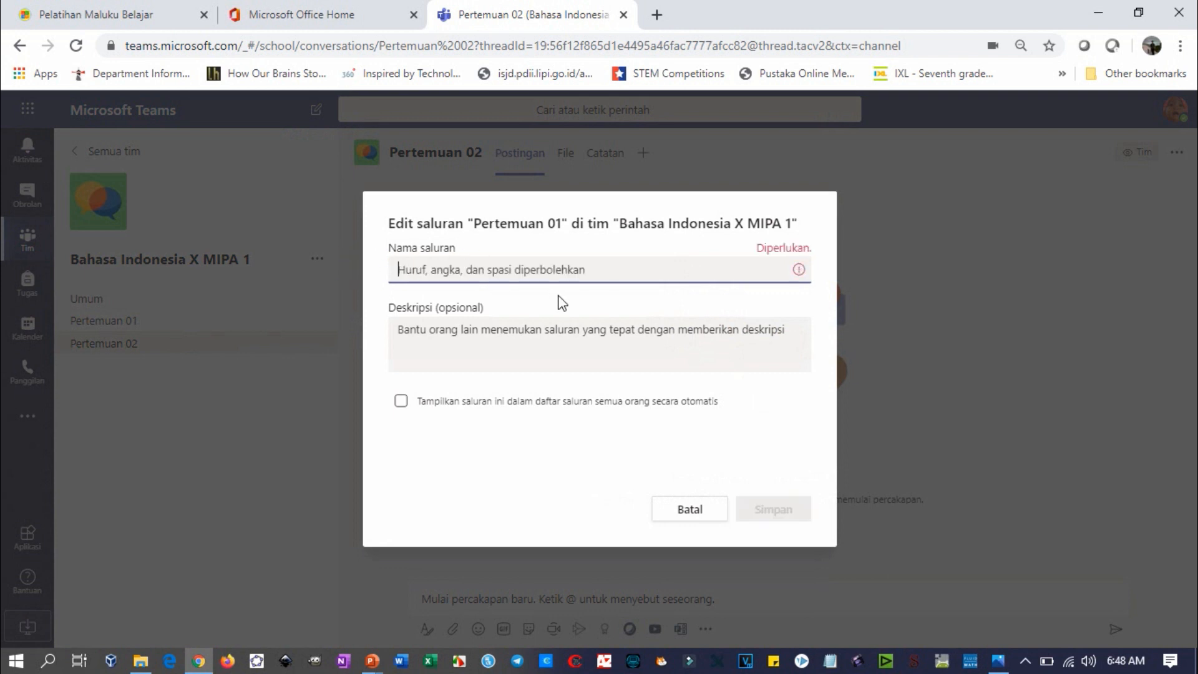
text(Bab 01 teks)
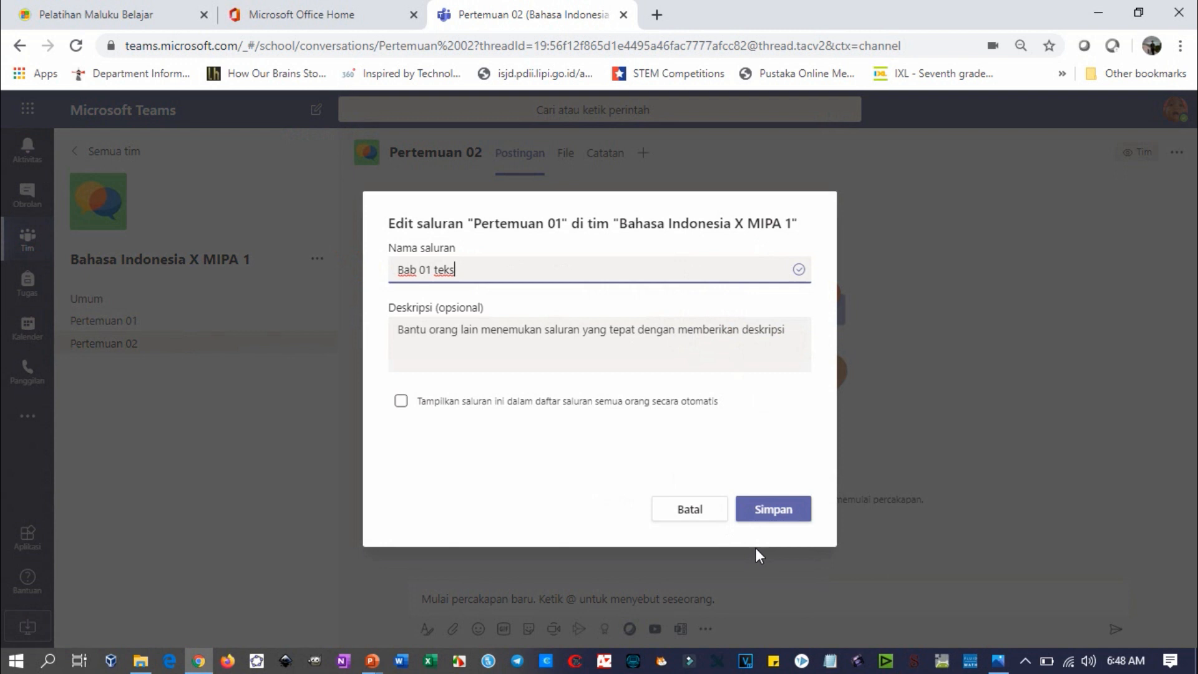
click(774, 509)
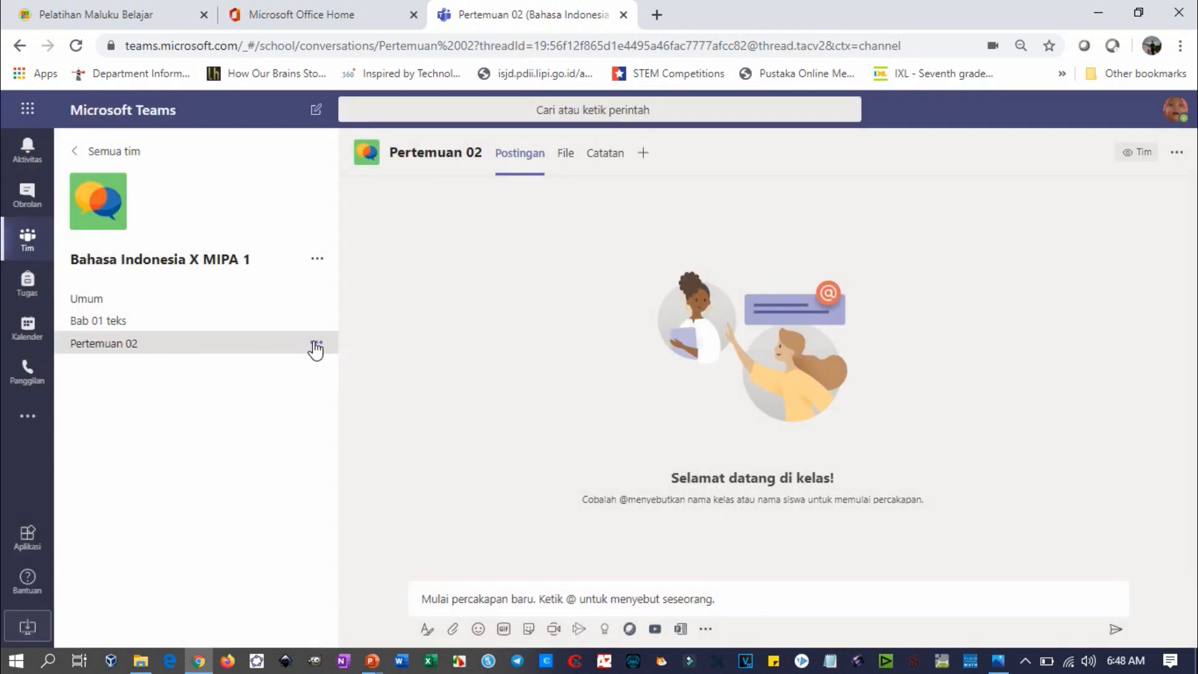
- Rename the Pertemuan 02 channel to "Bab 02 Percakapan" and open the Bab 01 teks channel
click(316, 346)
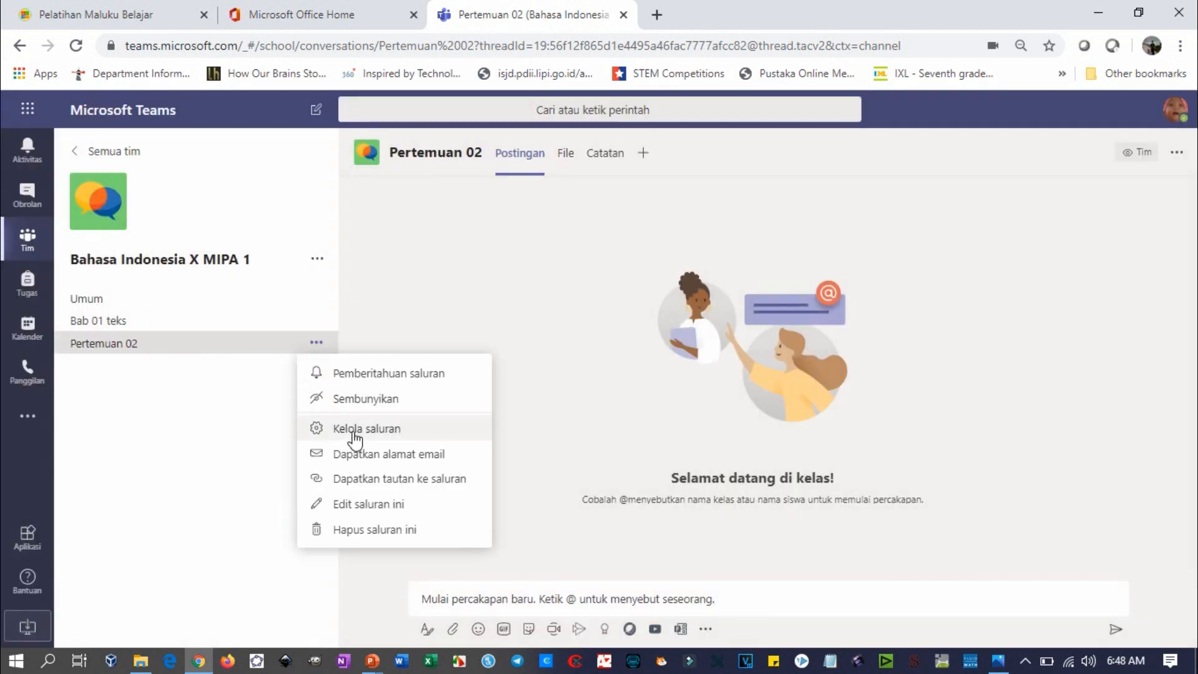
click(352, 506)
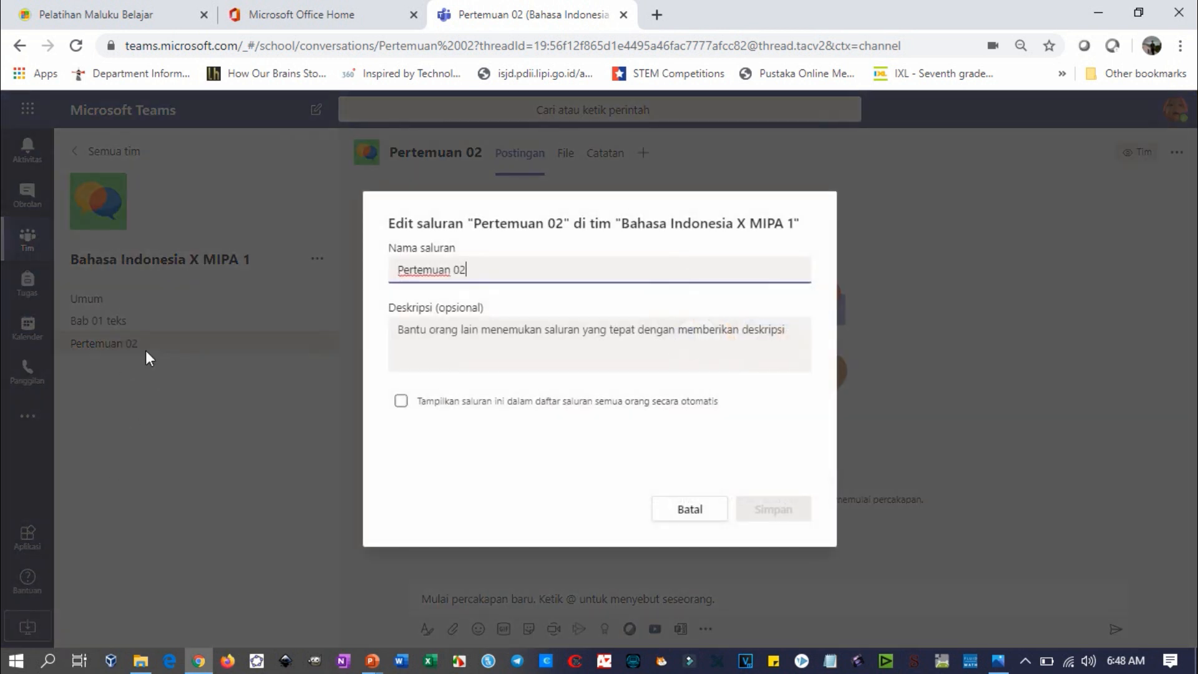
triple_click(485, 274)
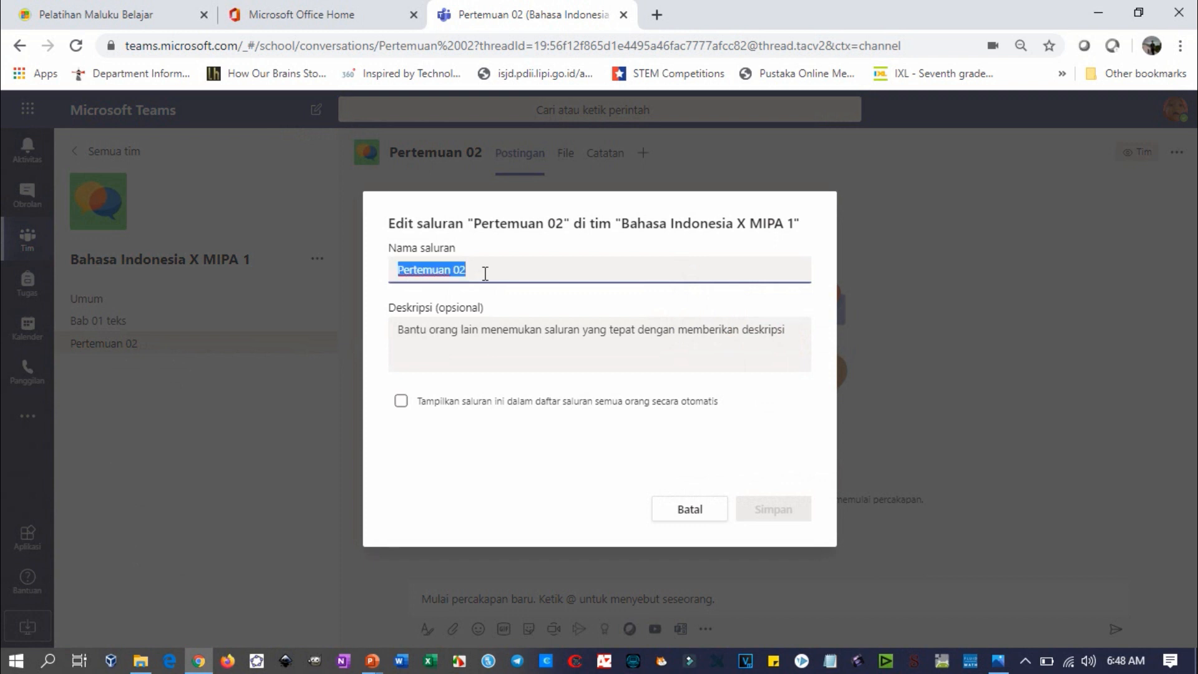
text(Bab 02)
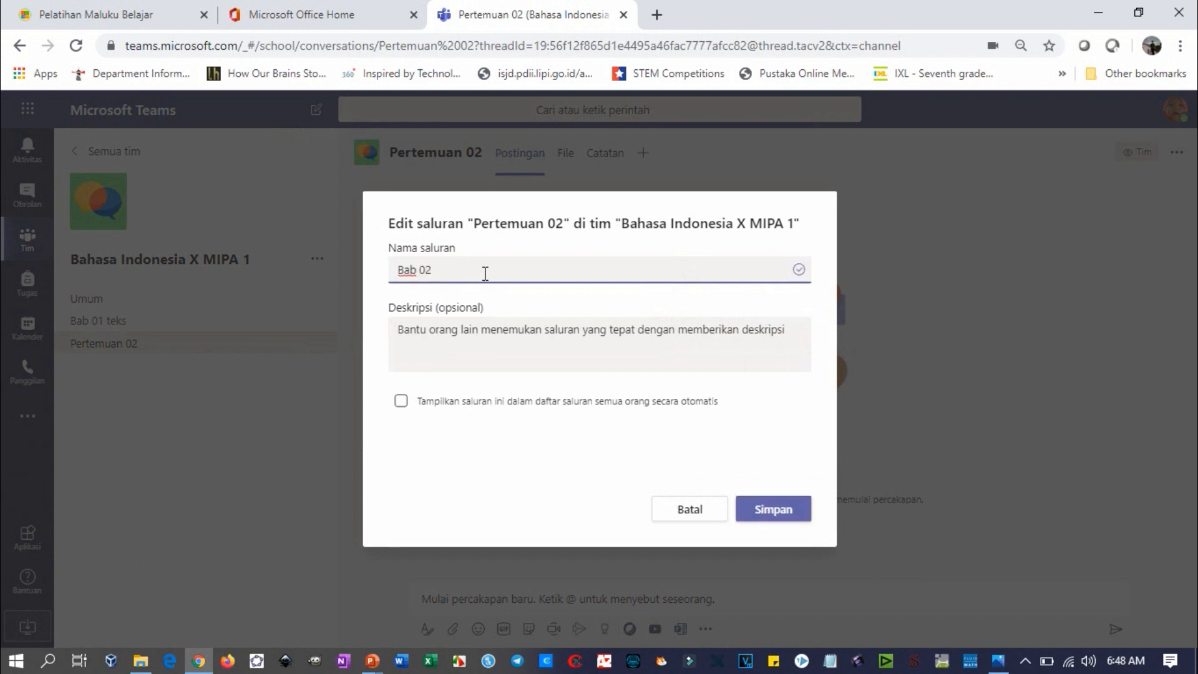
text( Percakapan)
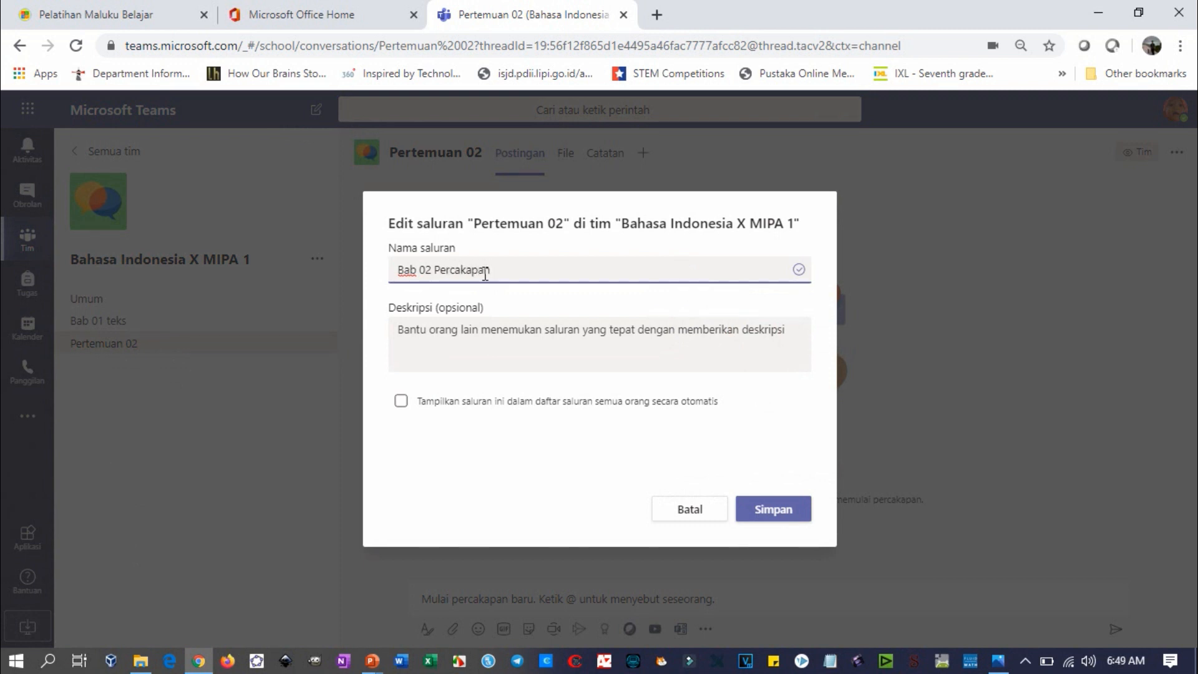
click(759, 516)
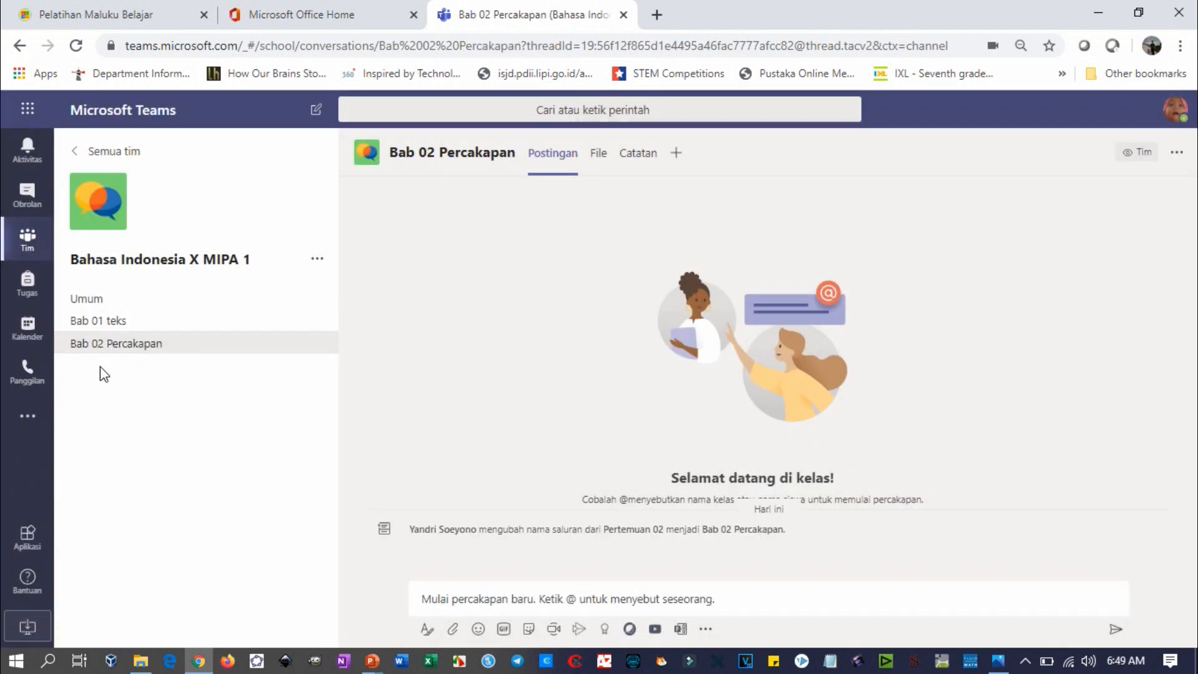
click(114, 327)
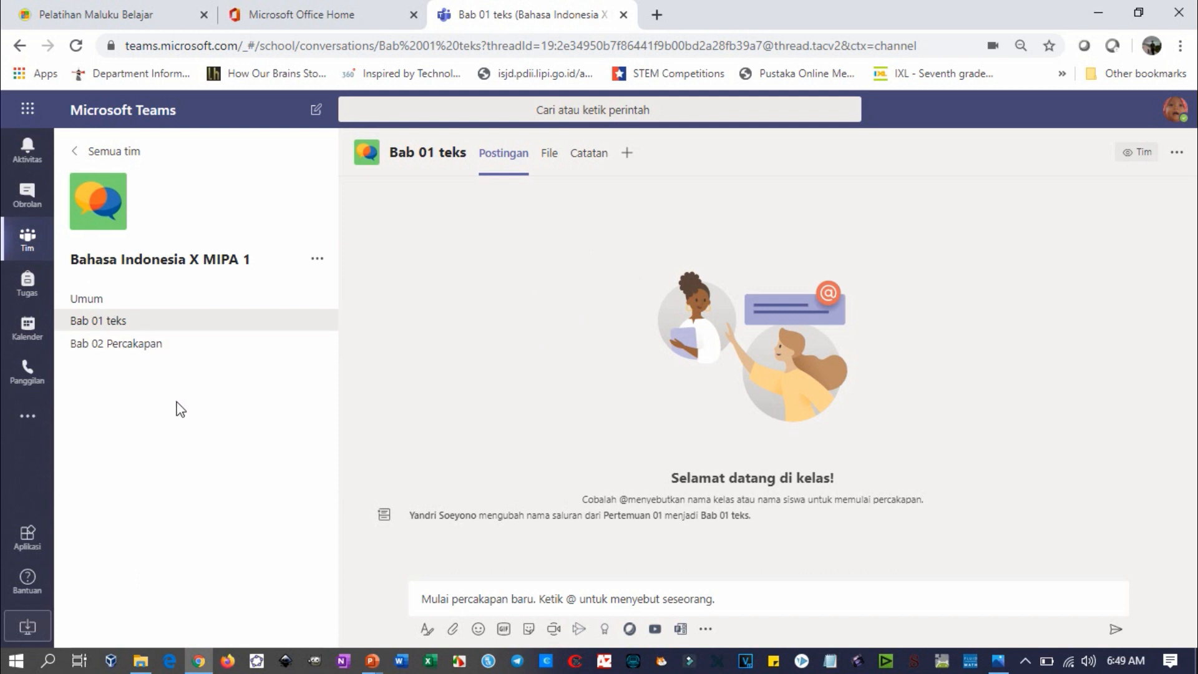
- Create a channel named "Kelompok 01" in the team with its privacy set to Pribadi
click(317, 261)
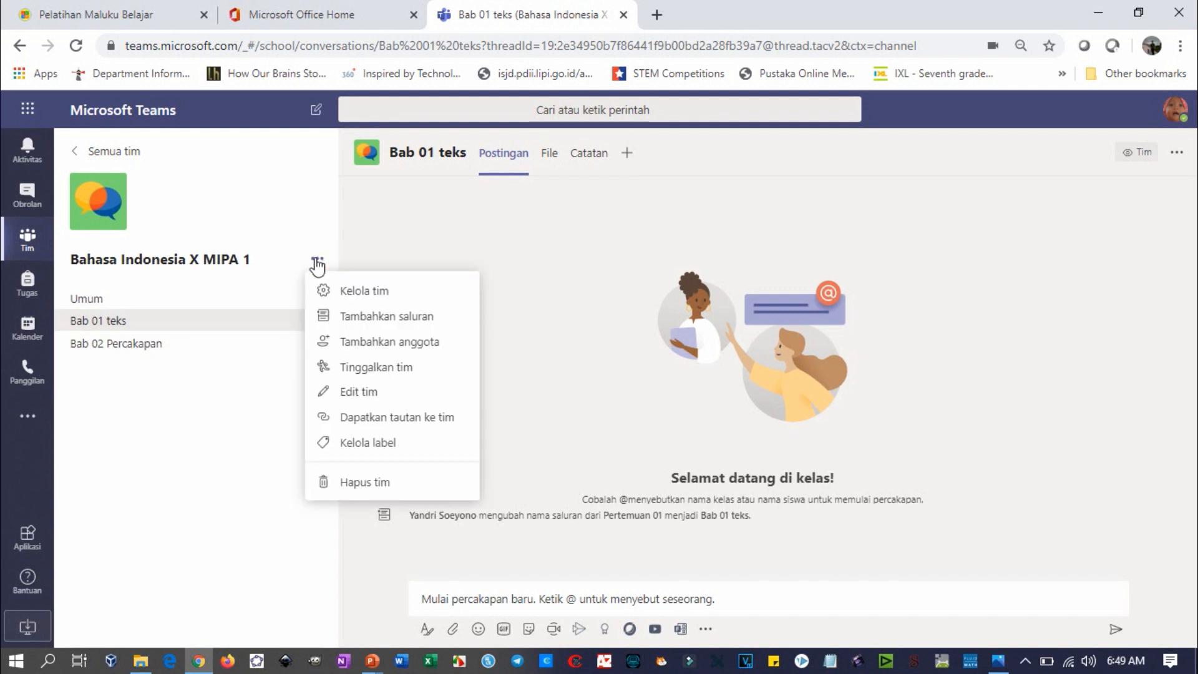
click(351, 326)
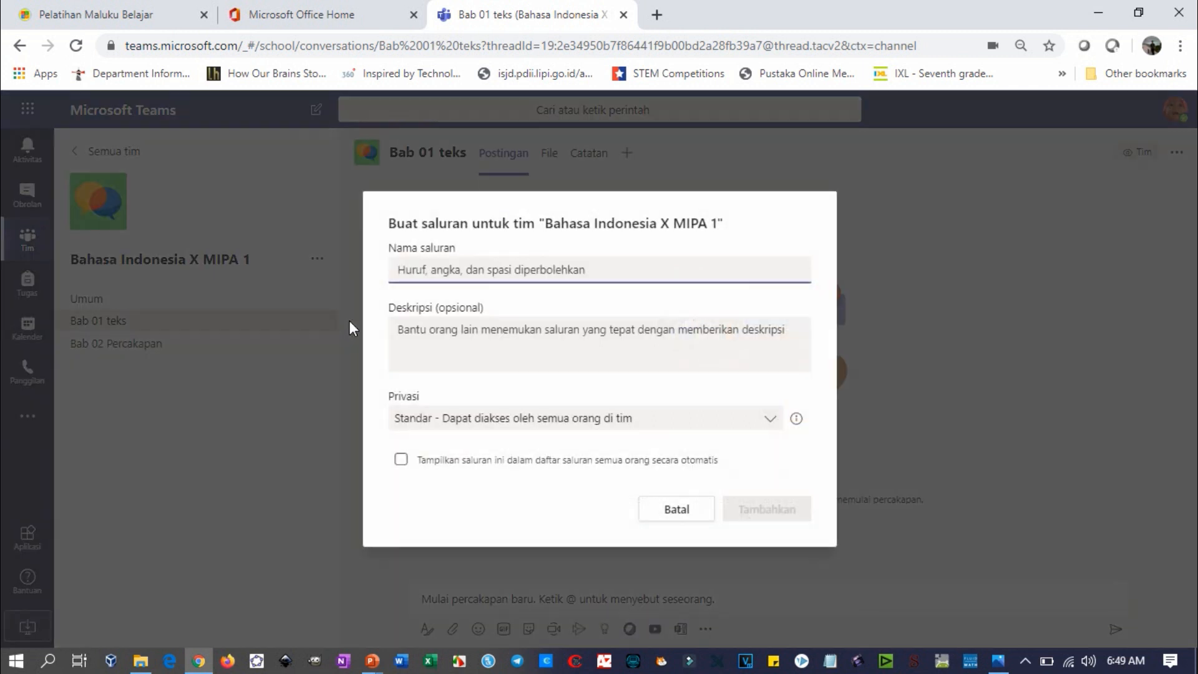
text(Kelompok 01)
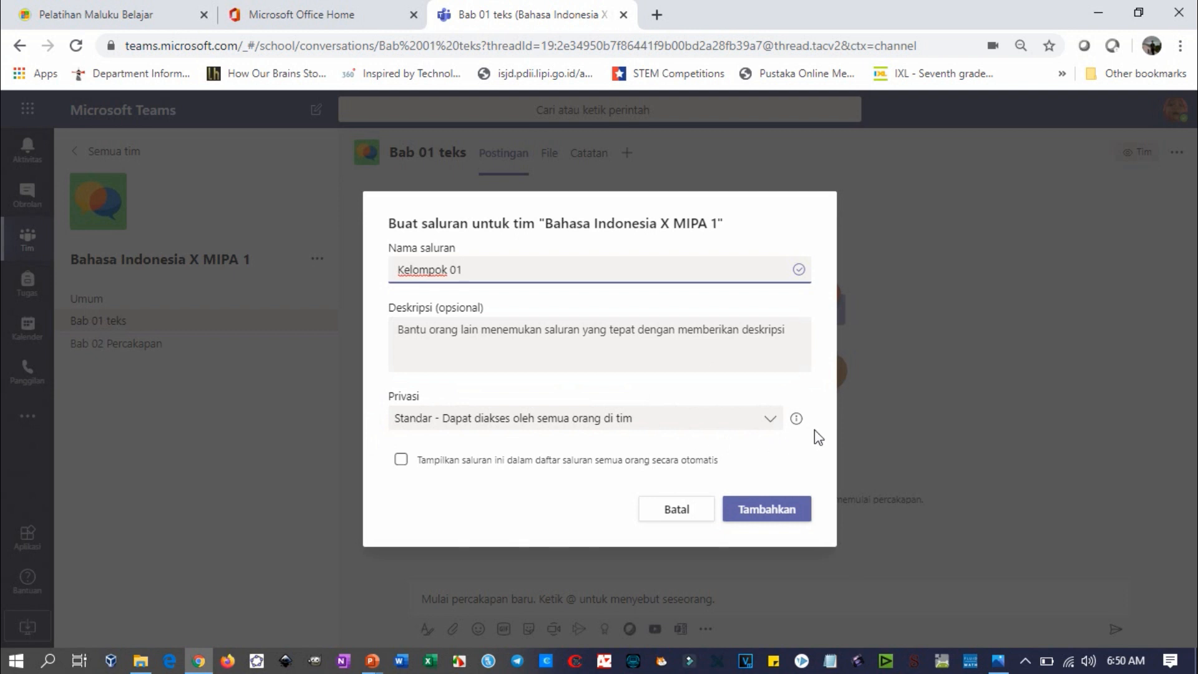
click(545, 427)
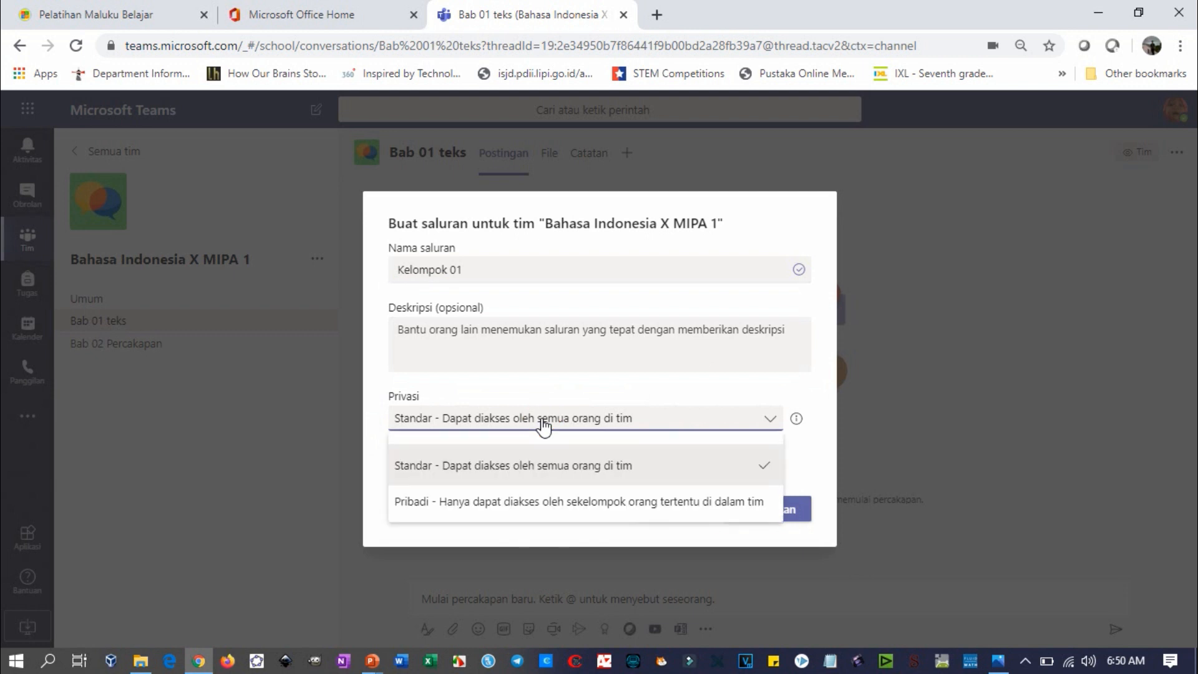
click(409, 502)
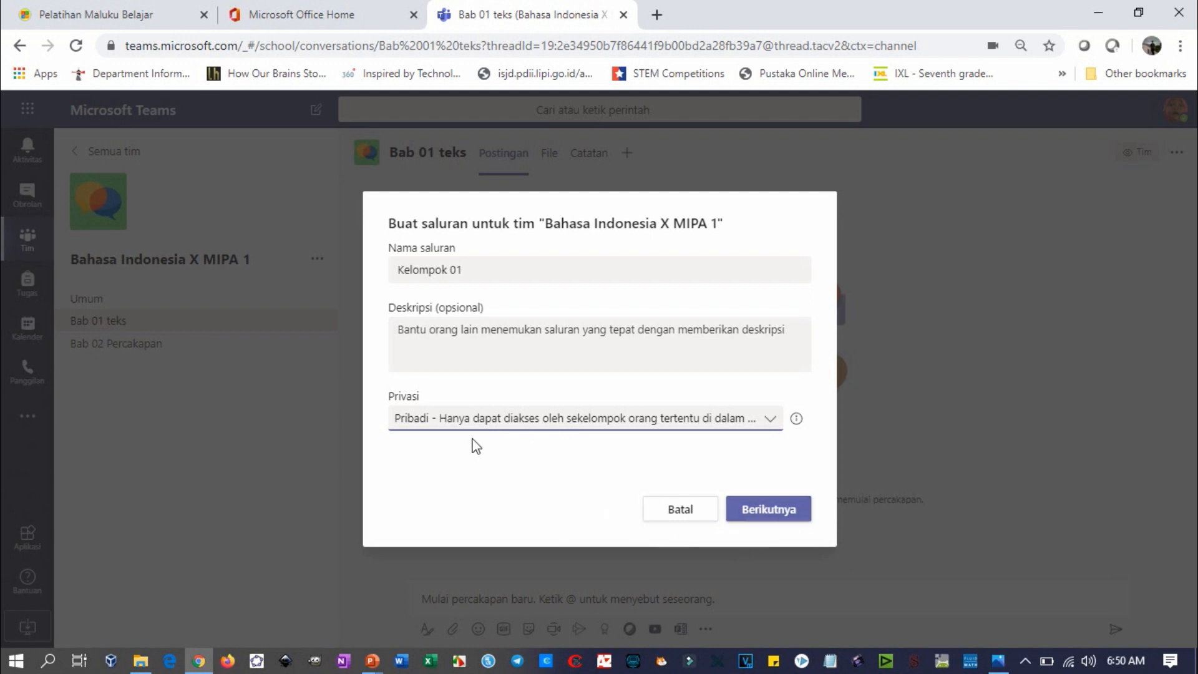
click(740, 513)
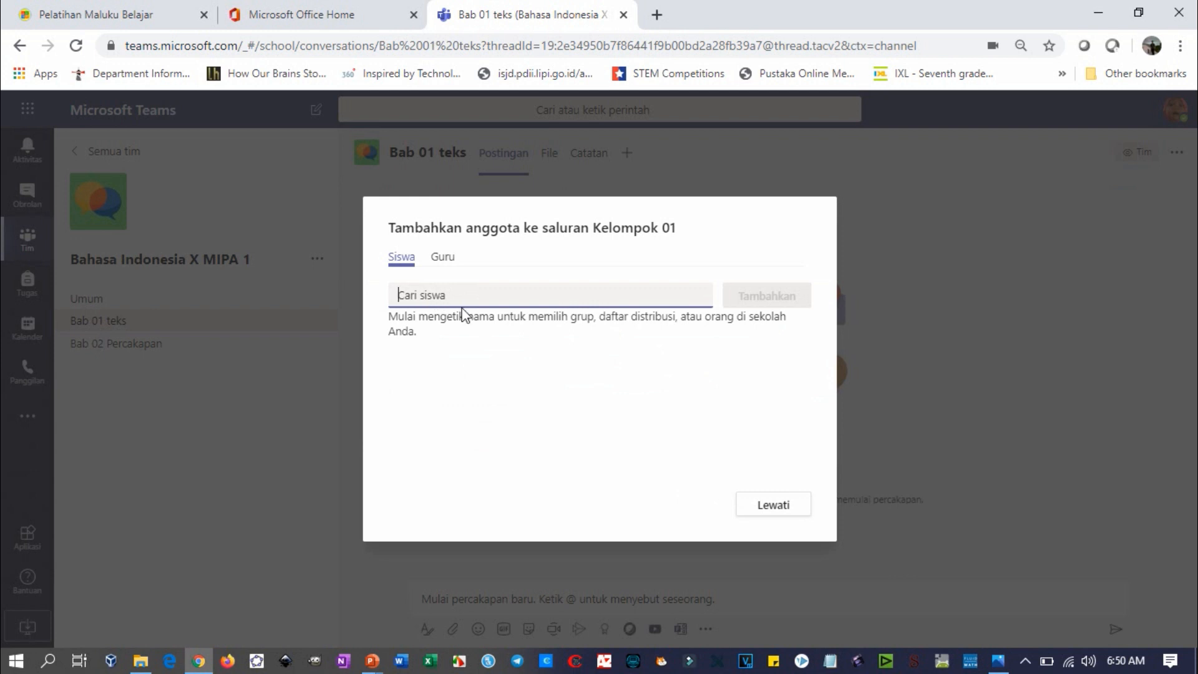
- Try to add Siswa 01, Siswa 02 and Siswa 03 as student members of the Kelompok 01 channel, and finish the member dialog
text(siswa)
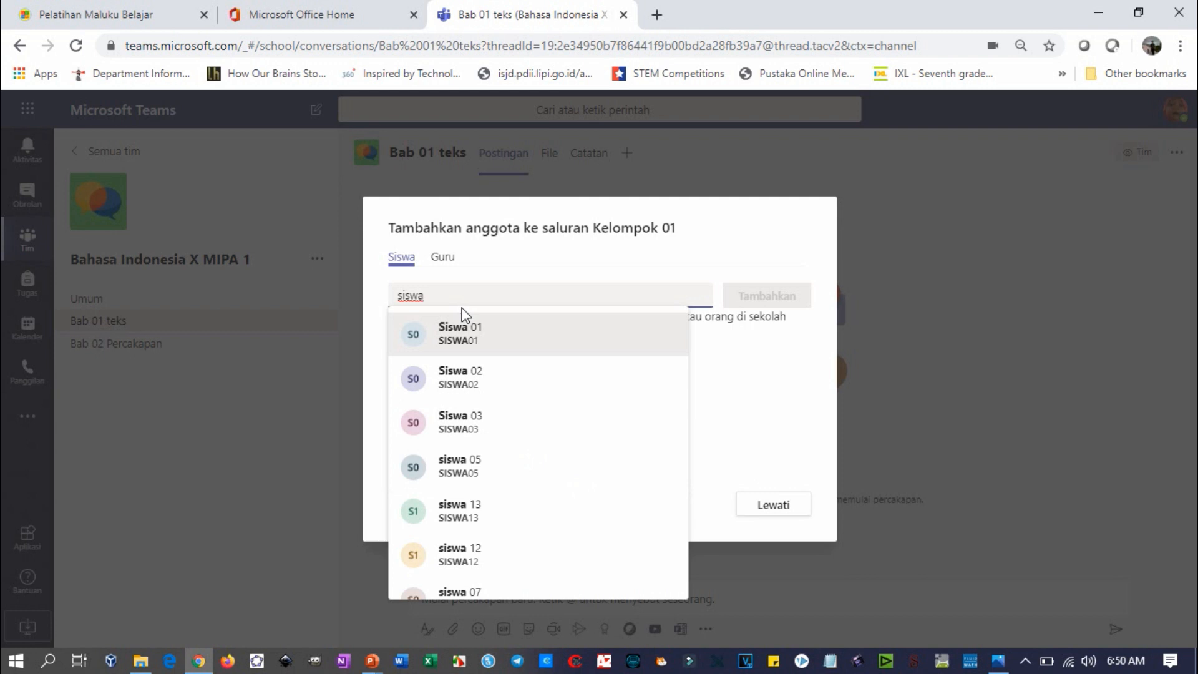
click(473, 328)
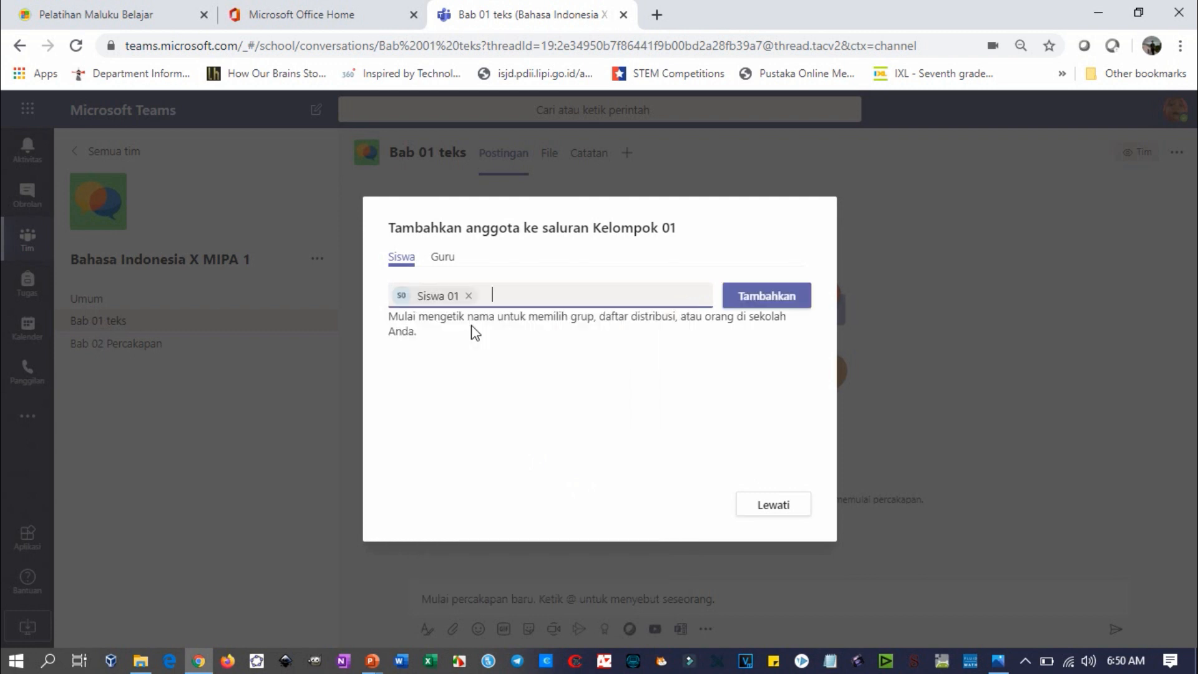
text(siswa)
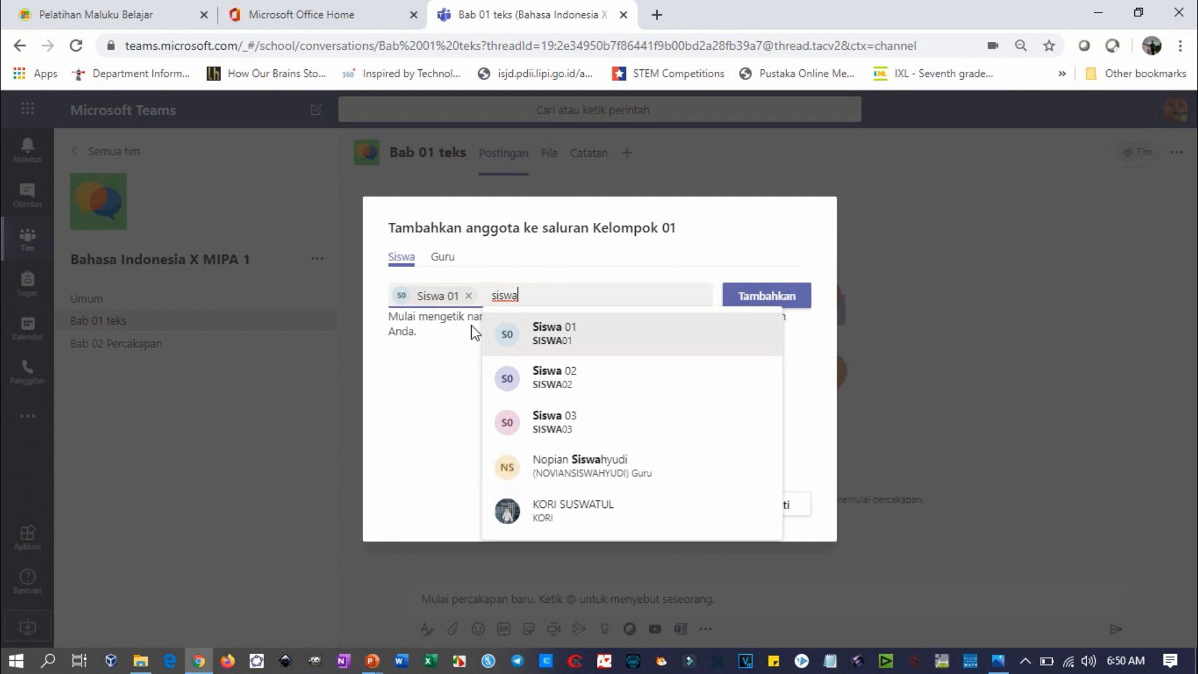
click(511, 378)
text(si)
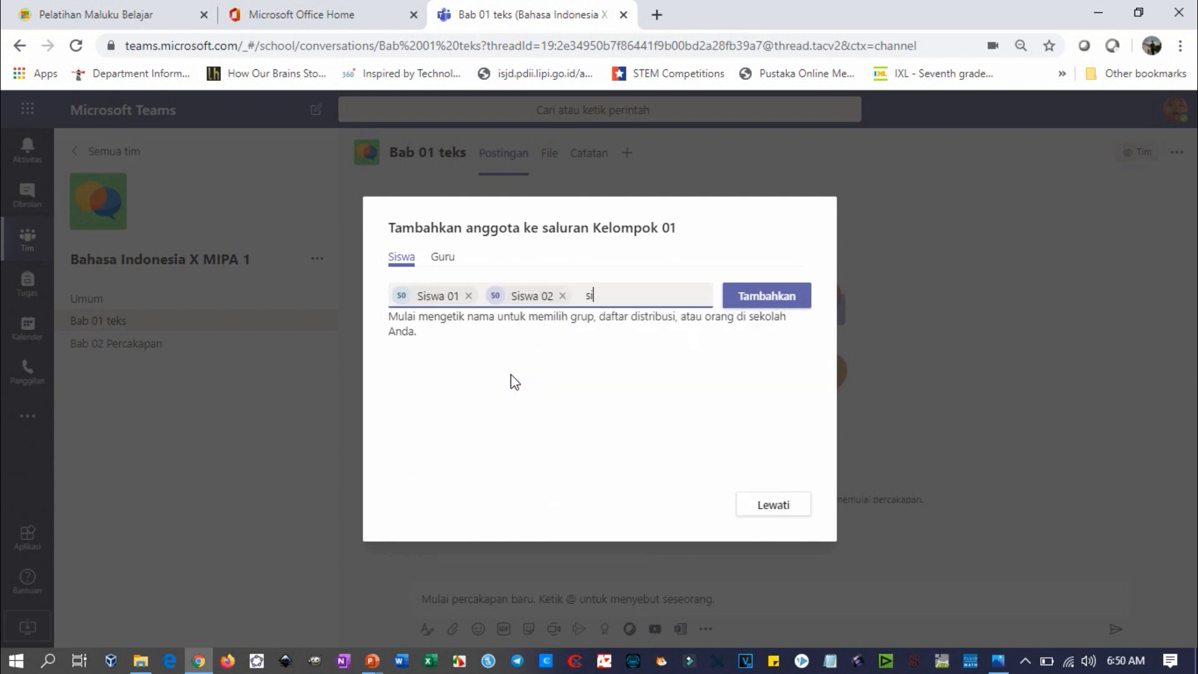
text(swa 03)
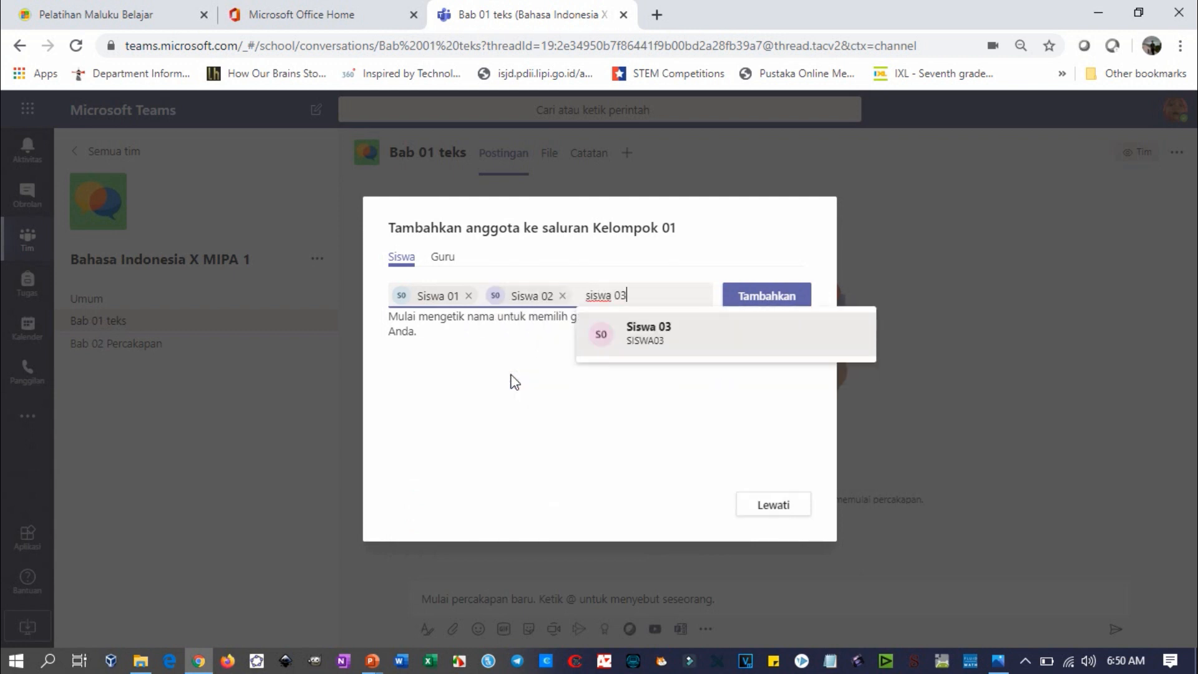
key(Return)
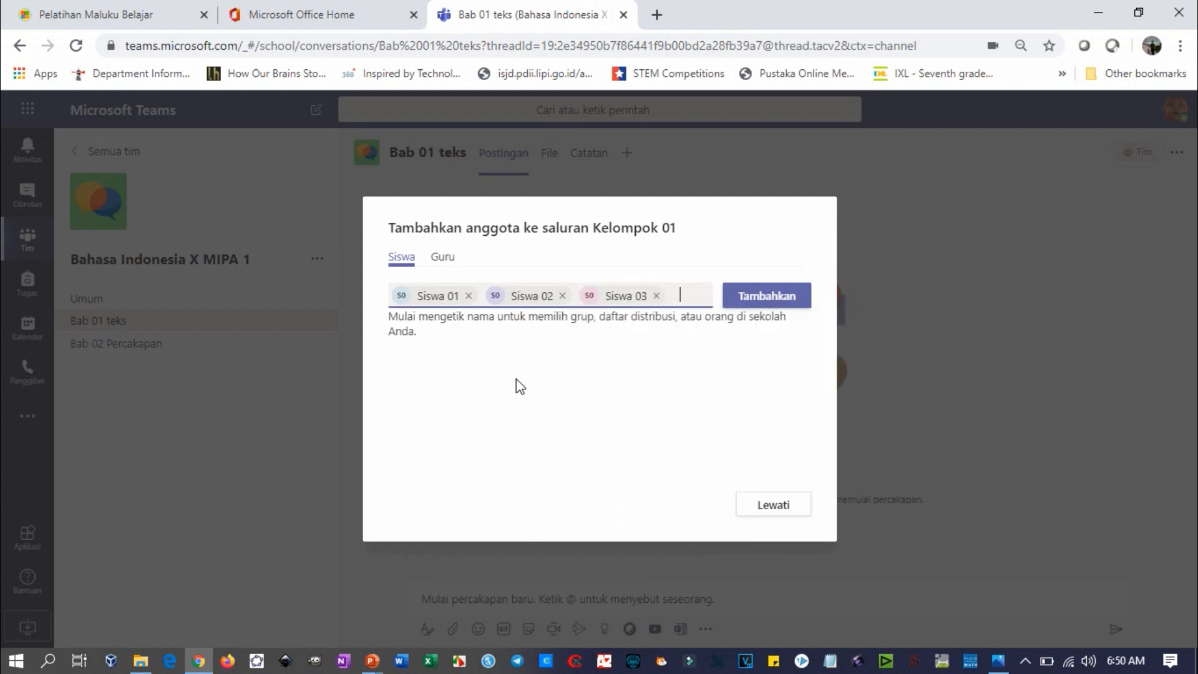
click(759, 304)
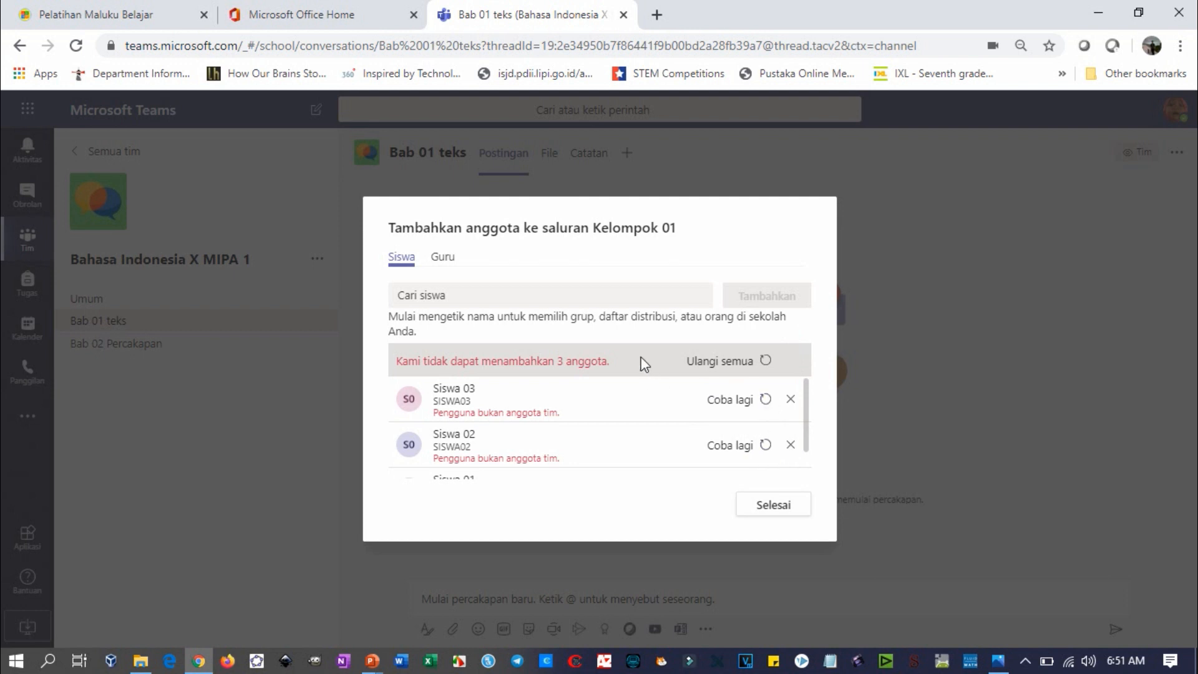
scroll(624, 383, down, 2)
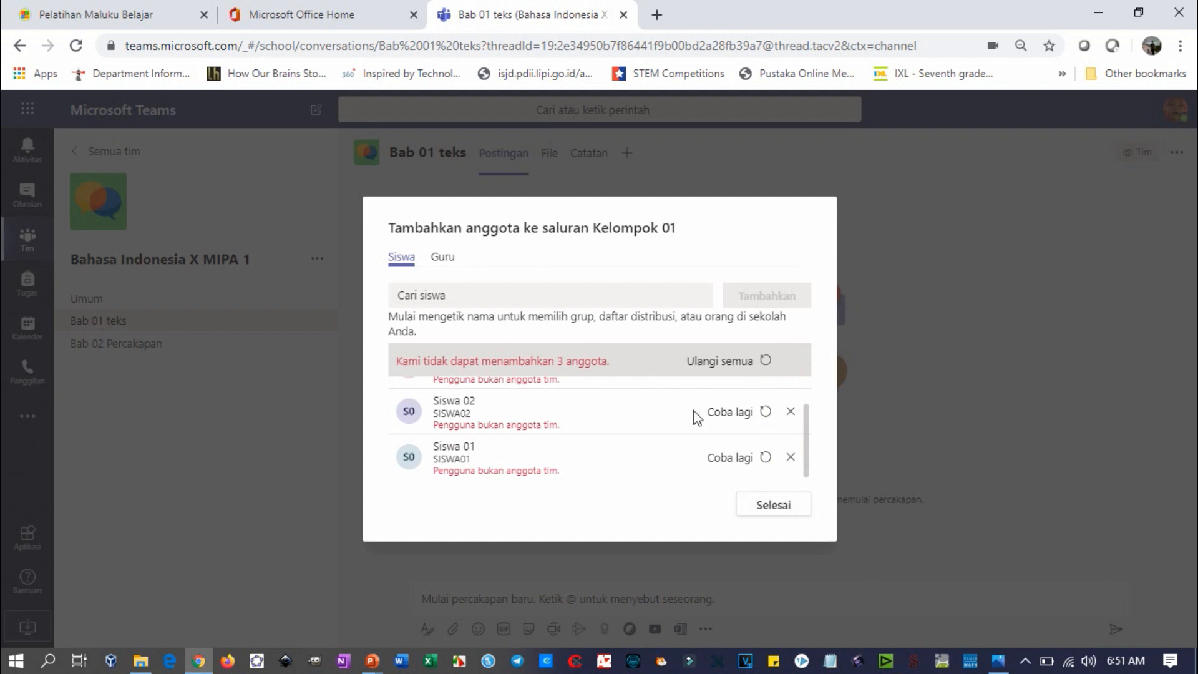
click(763, 507)
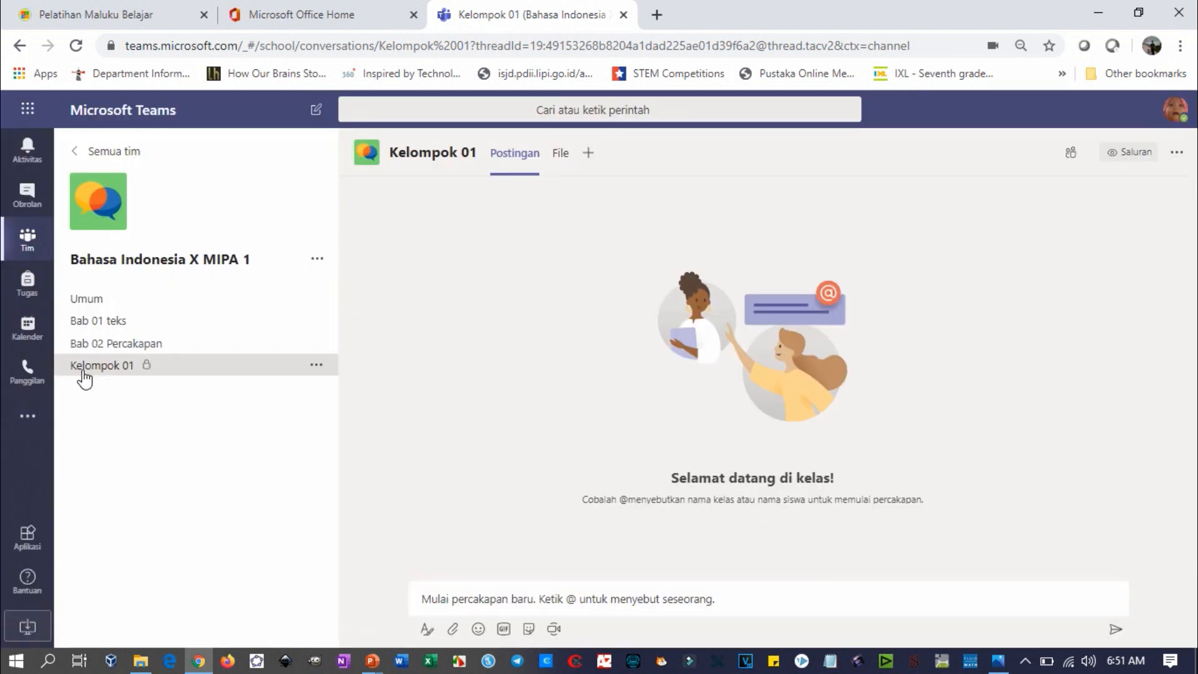
- Check the member list in the Kelompok 01 channel's management page and return to the channel's posts
click(314, 366)
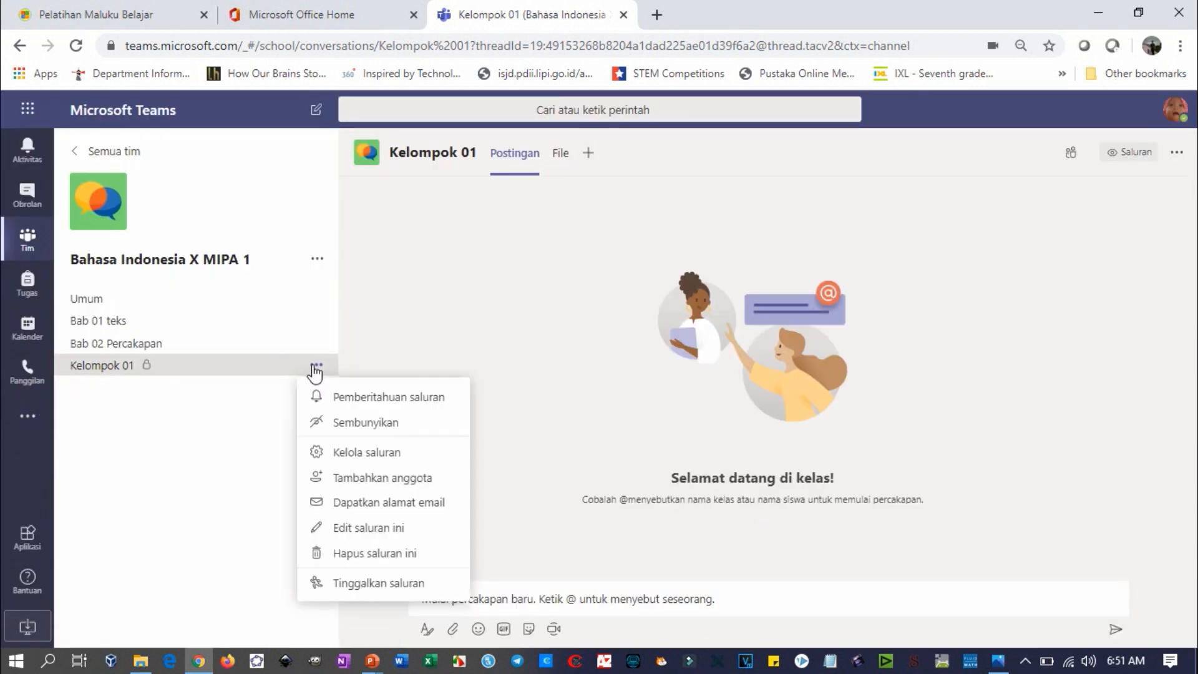
click(370, 462)
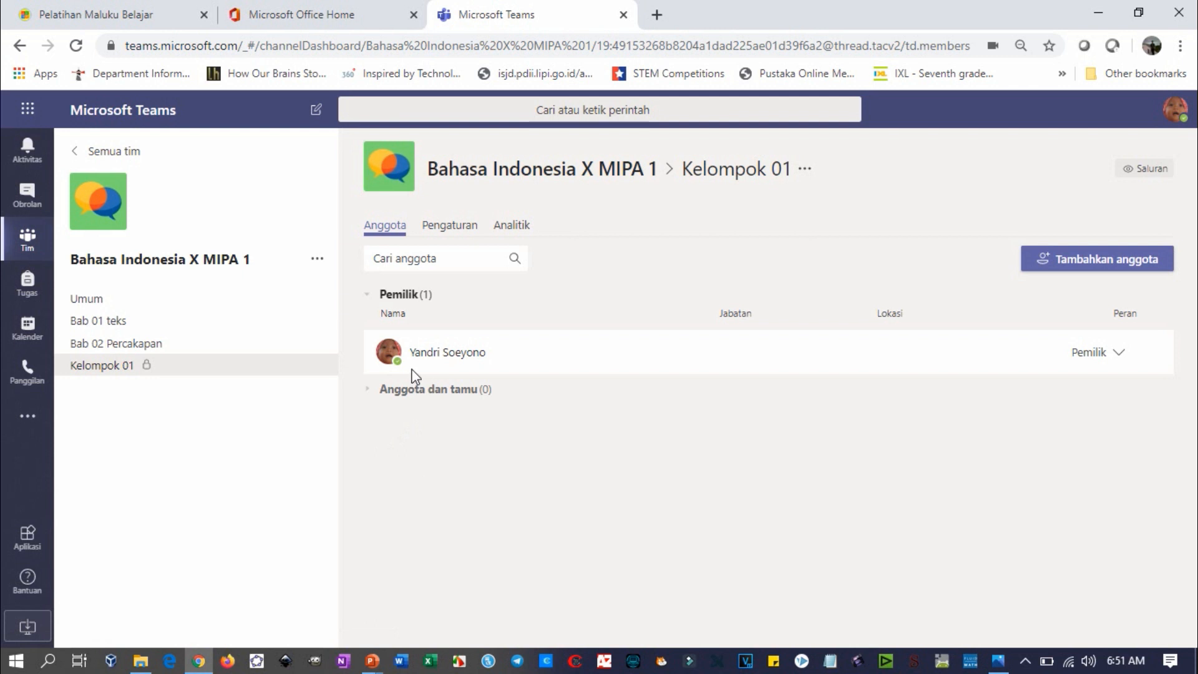
click(102, 376)
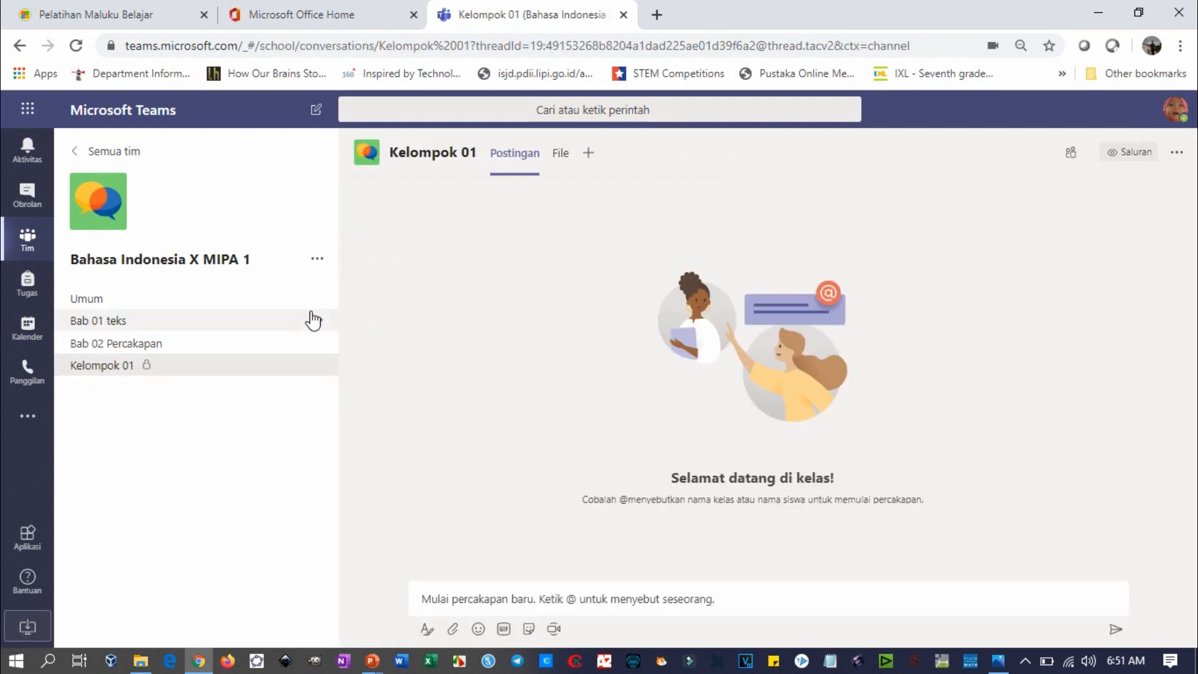
- Create a channel named "Kelompok 02" in the team with its privacy set to Pribadi, and skip adding members
click(317, 260)
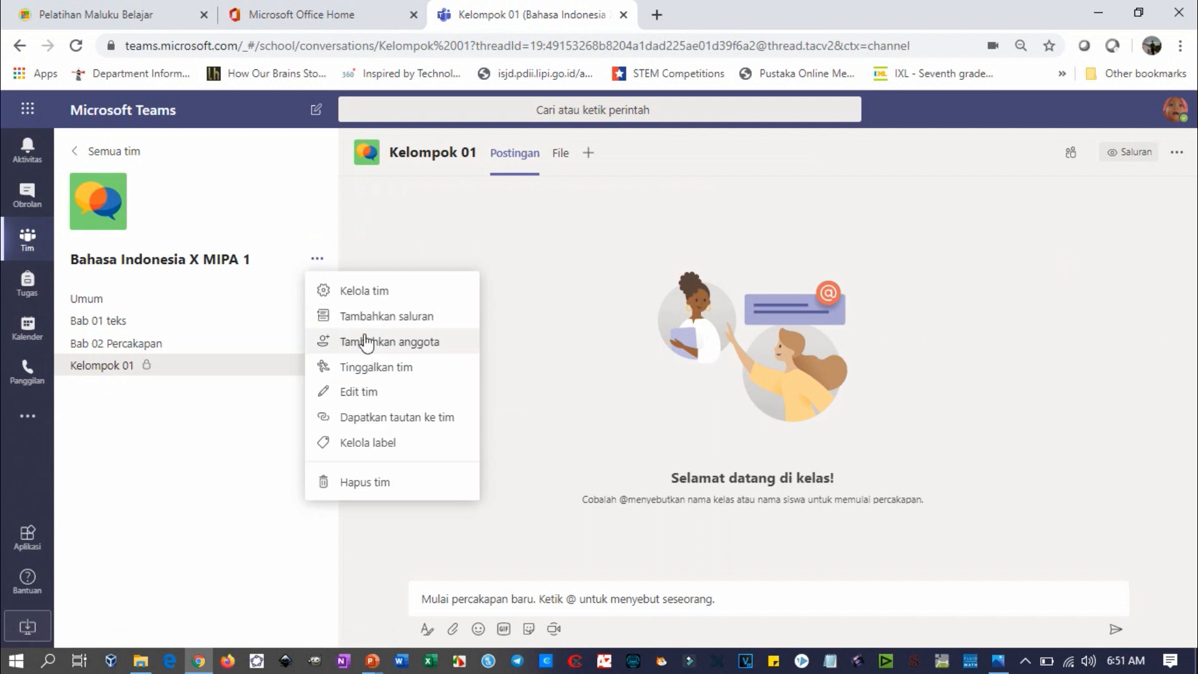
click(365, 324)
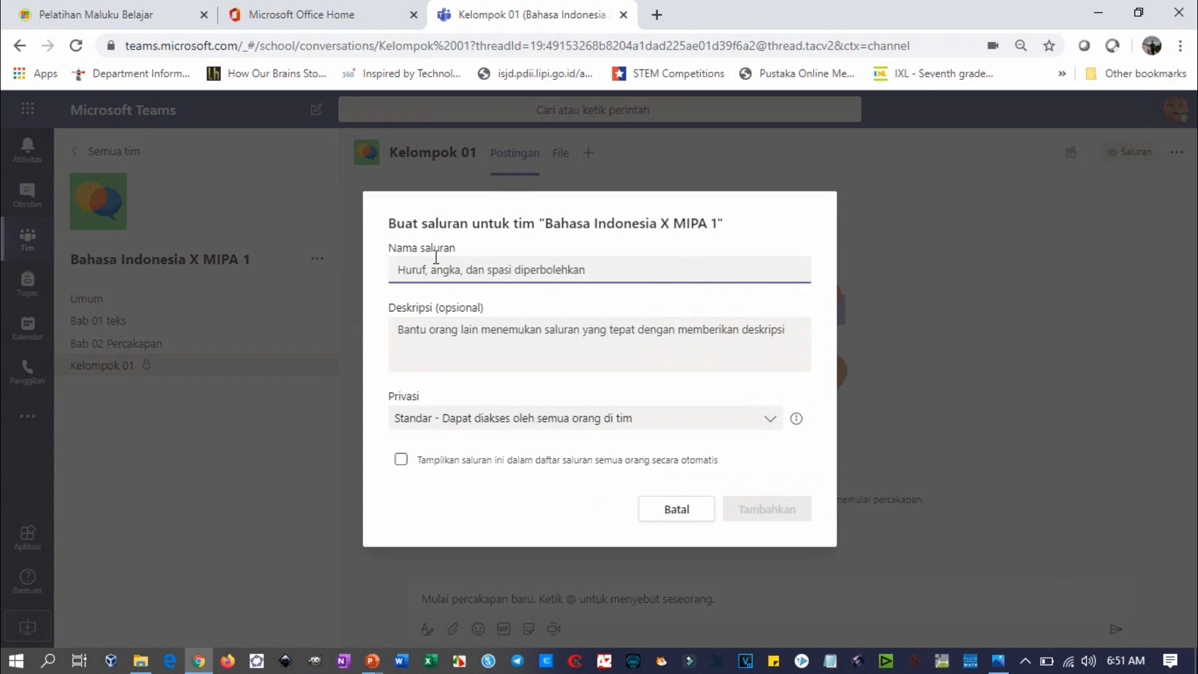
text(Kelompok 02)
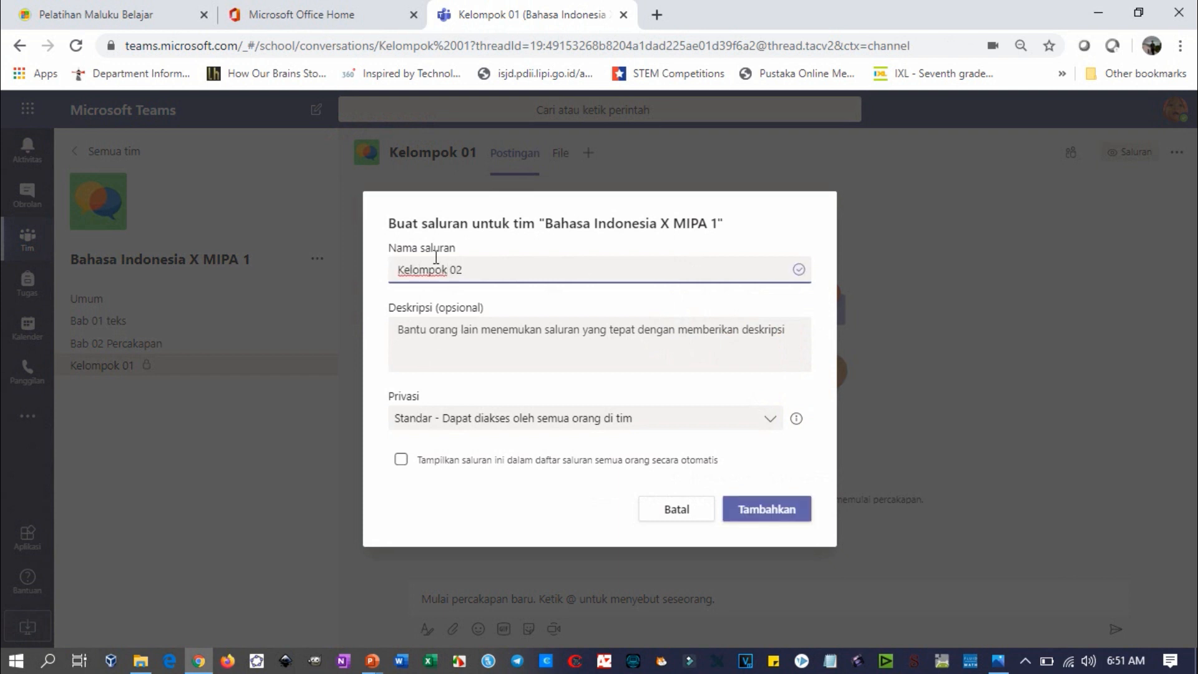
click(480, 418)
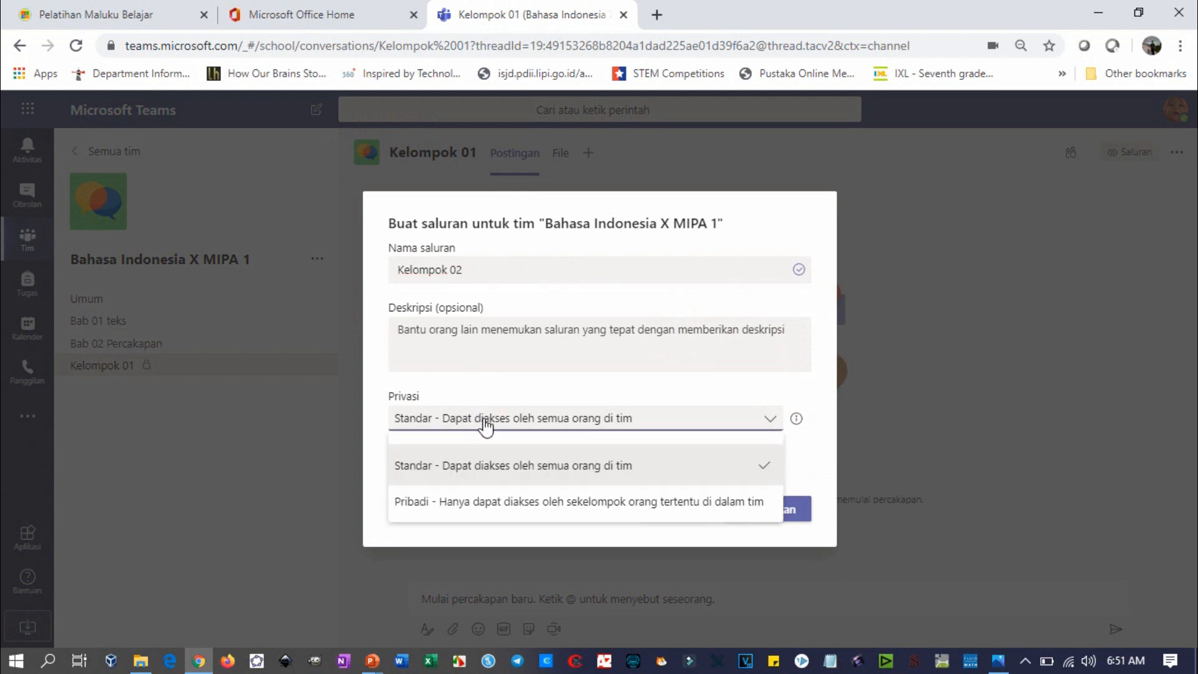
click(491, 501)
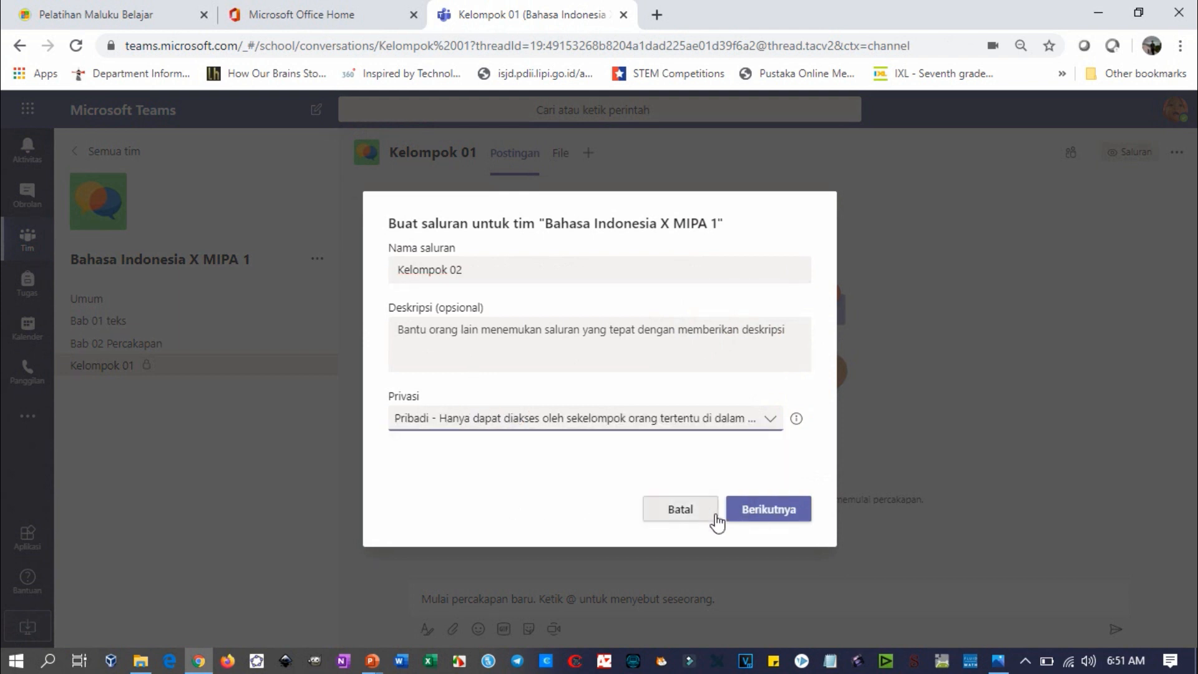
click(748, 513)
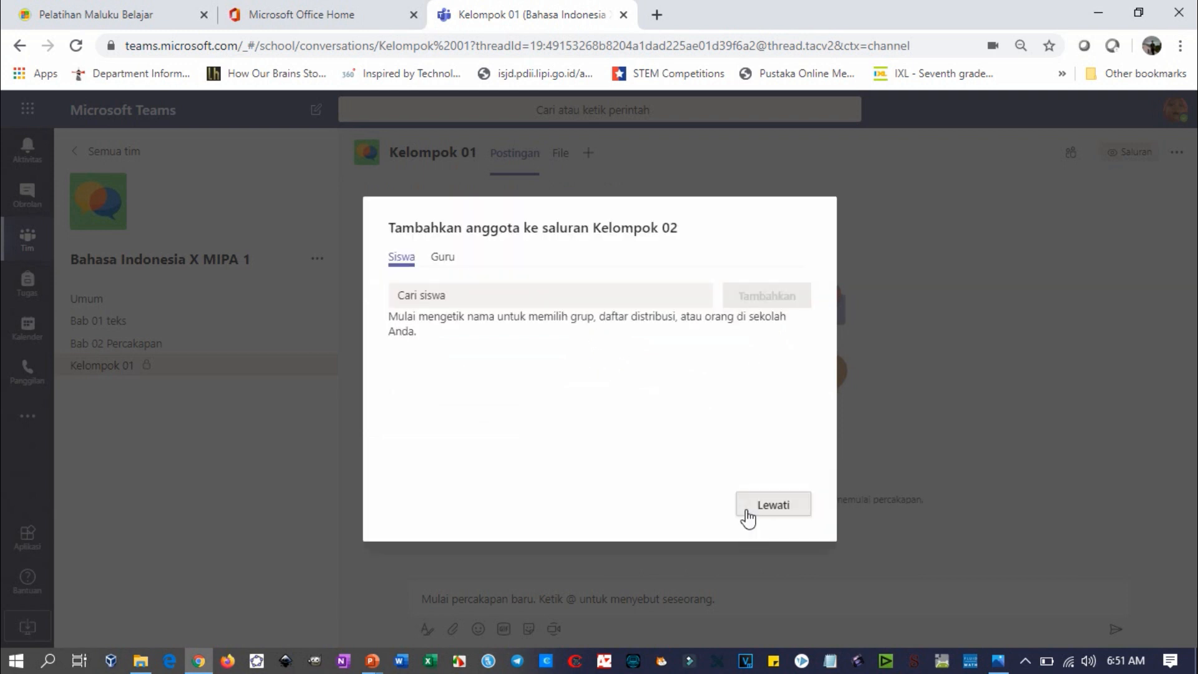
click(782, 499)
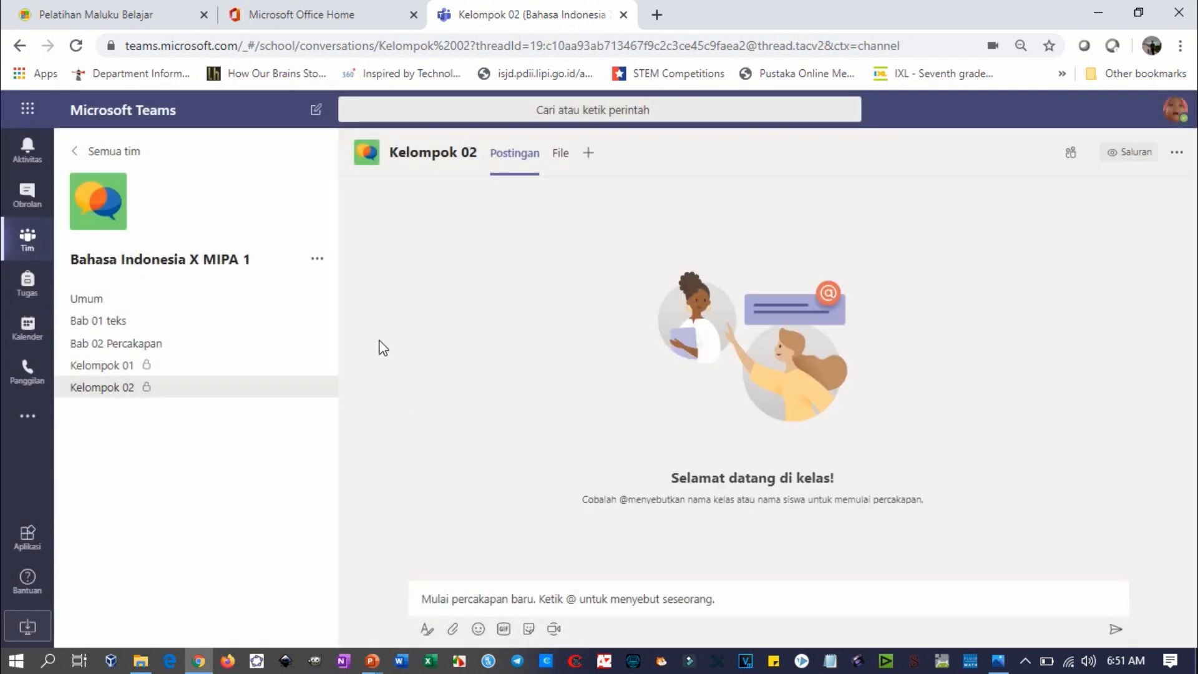
- Post the message "halo halo halo..." in the Umum channel
click(128, 372)
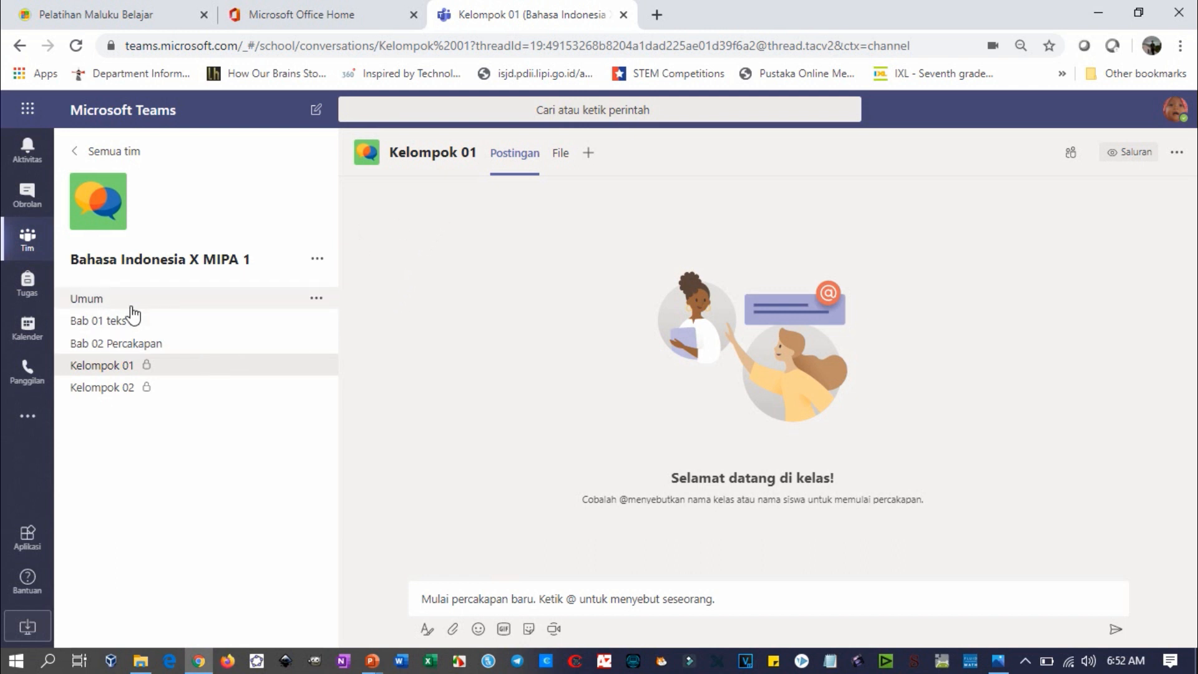
click(88, 302)
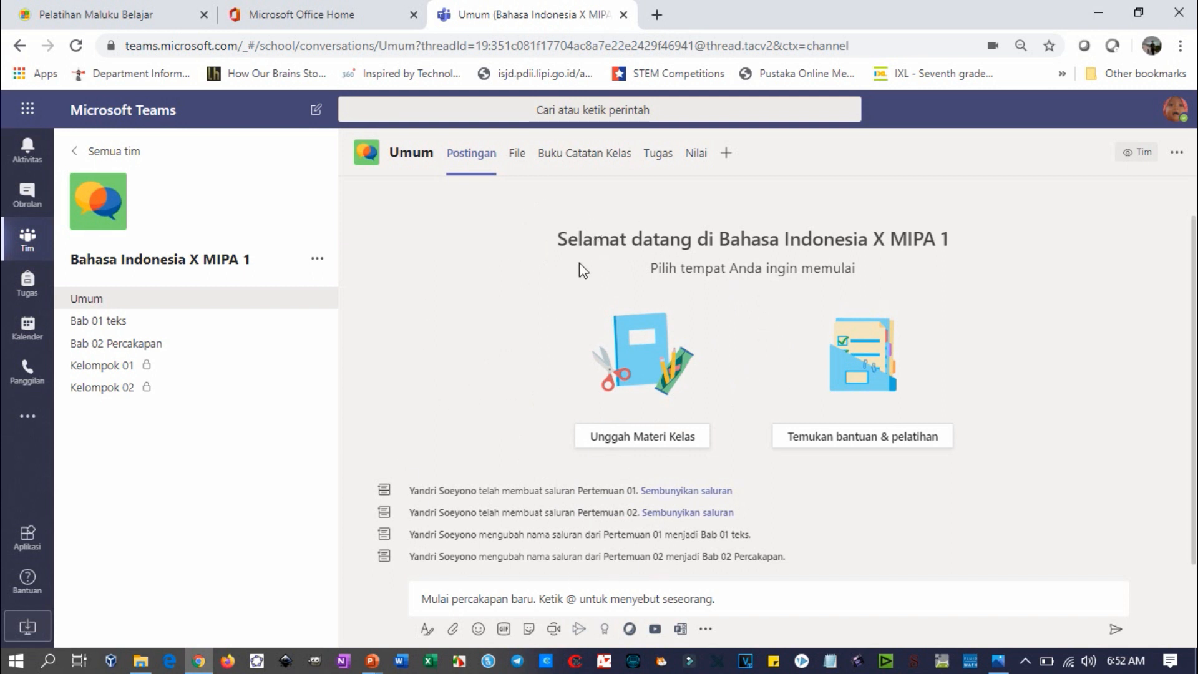
click(506, 604)
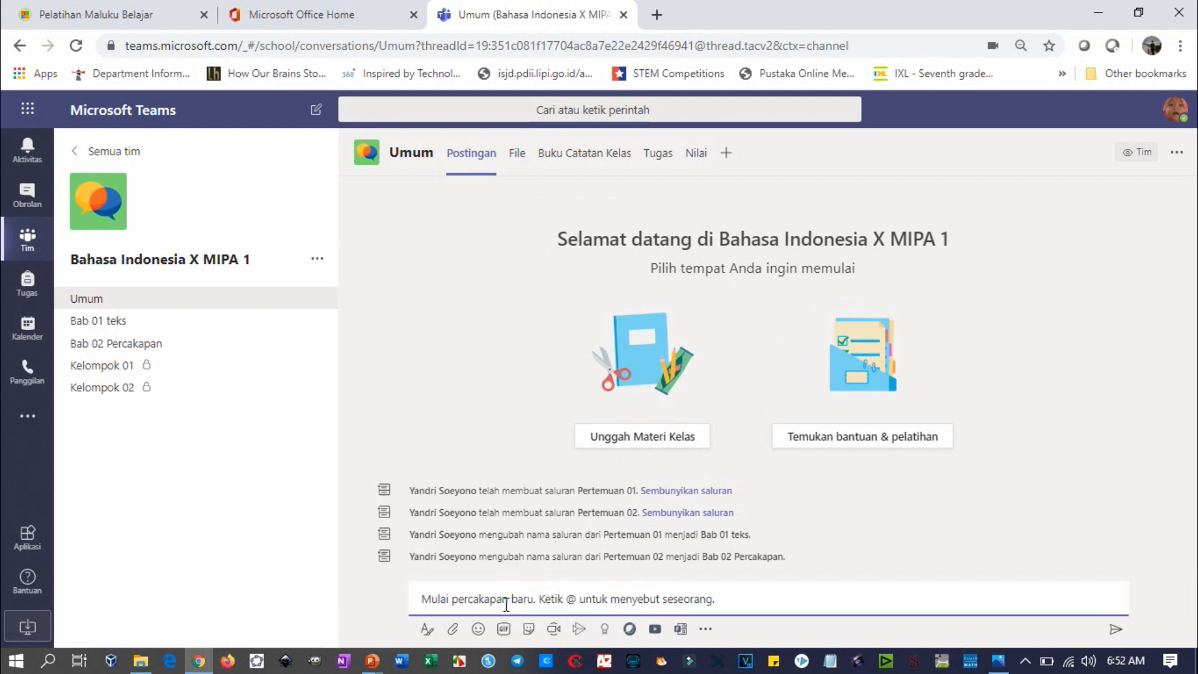
text(halo halo halo...)
key(Return)
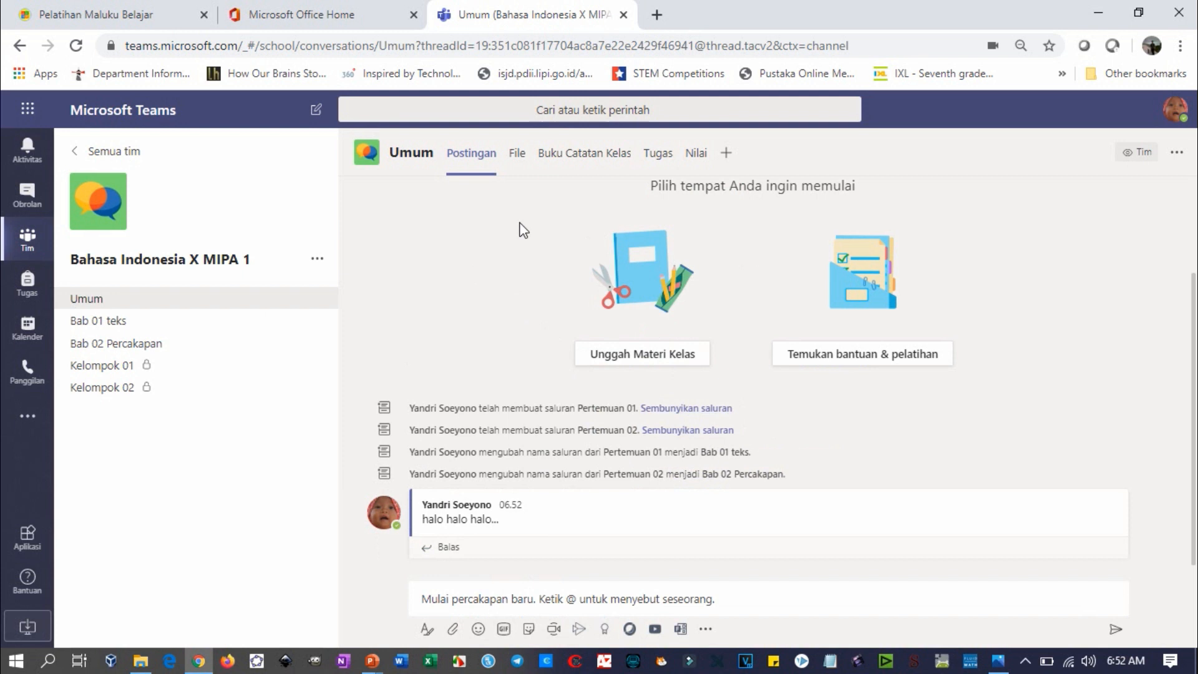
- Set channel moderation to Aktif in the management settings of the Bab 01 teks channel
click(107, 324)
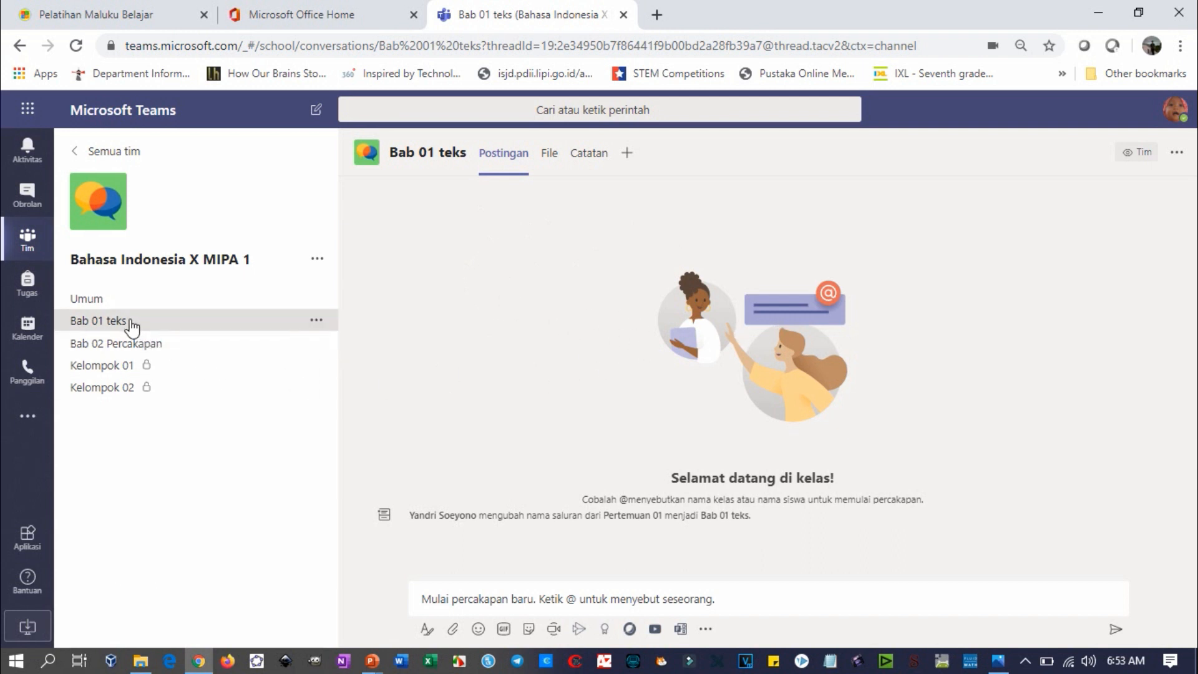
mouse_move(168, 320)
click(313, 321)
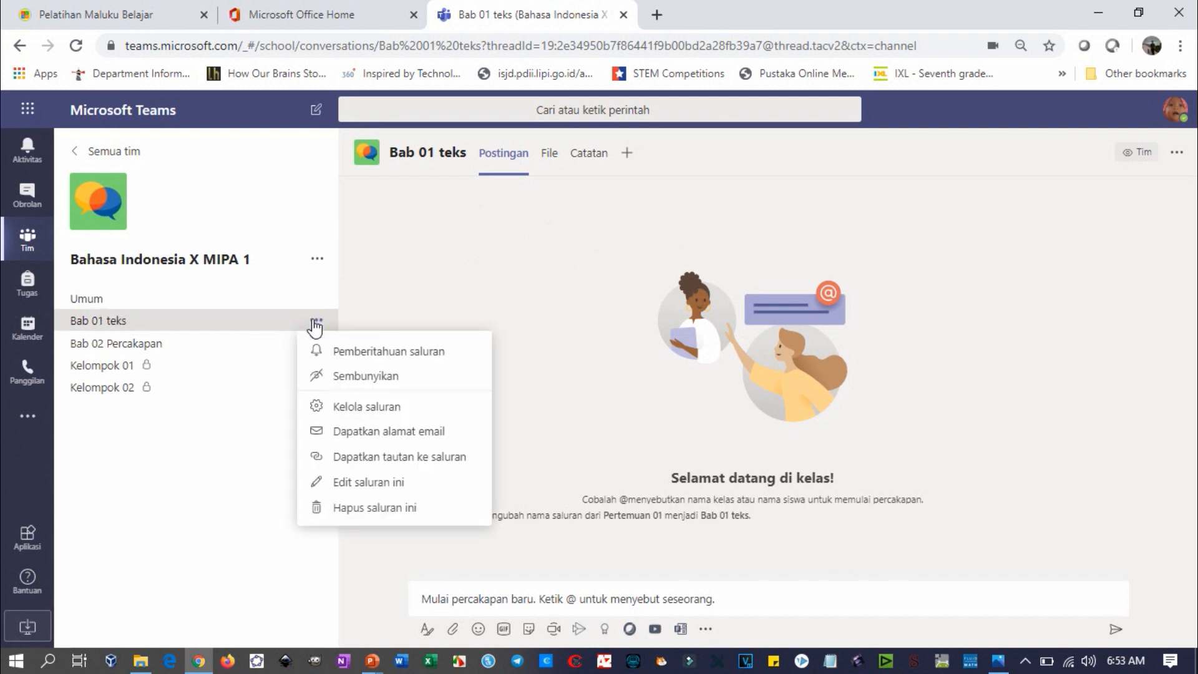
click(367, 409)
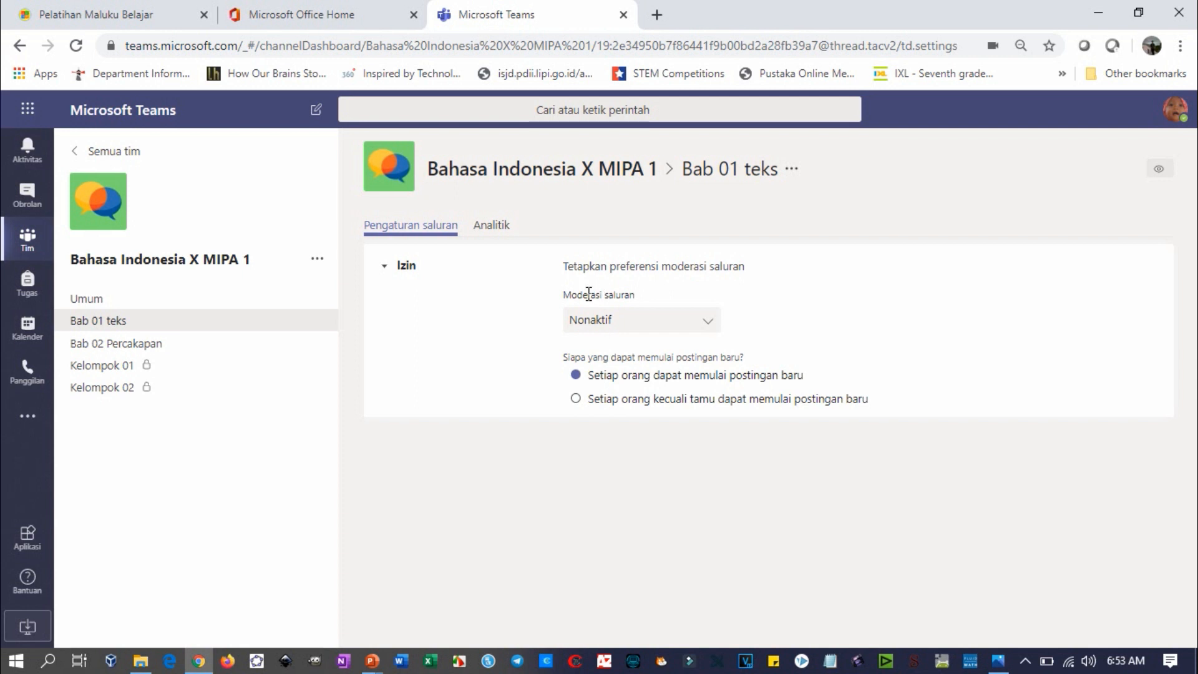
click(709, 320)
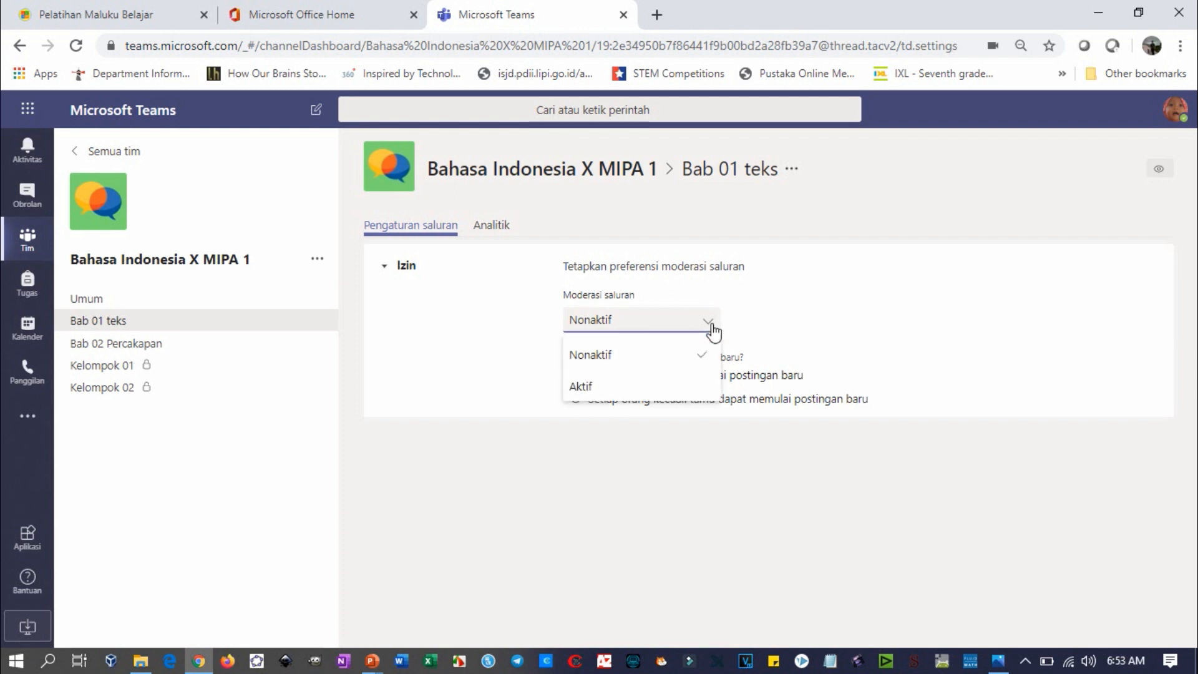
click(604, 393)
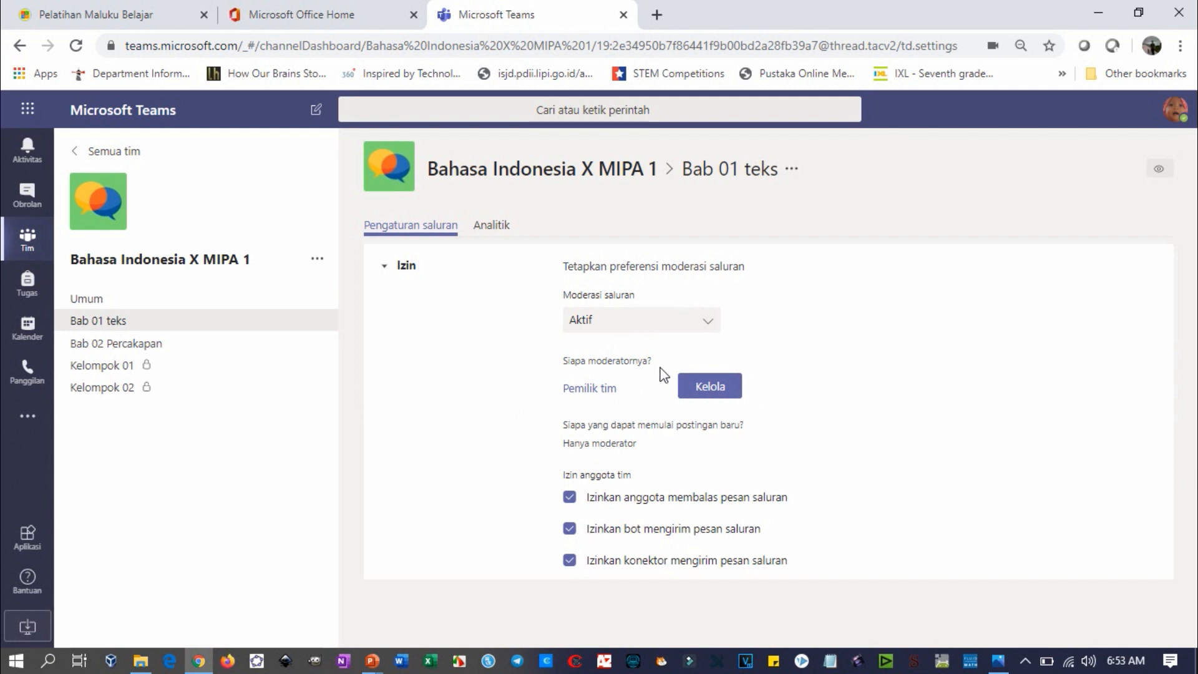
click(613, 393)
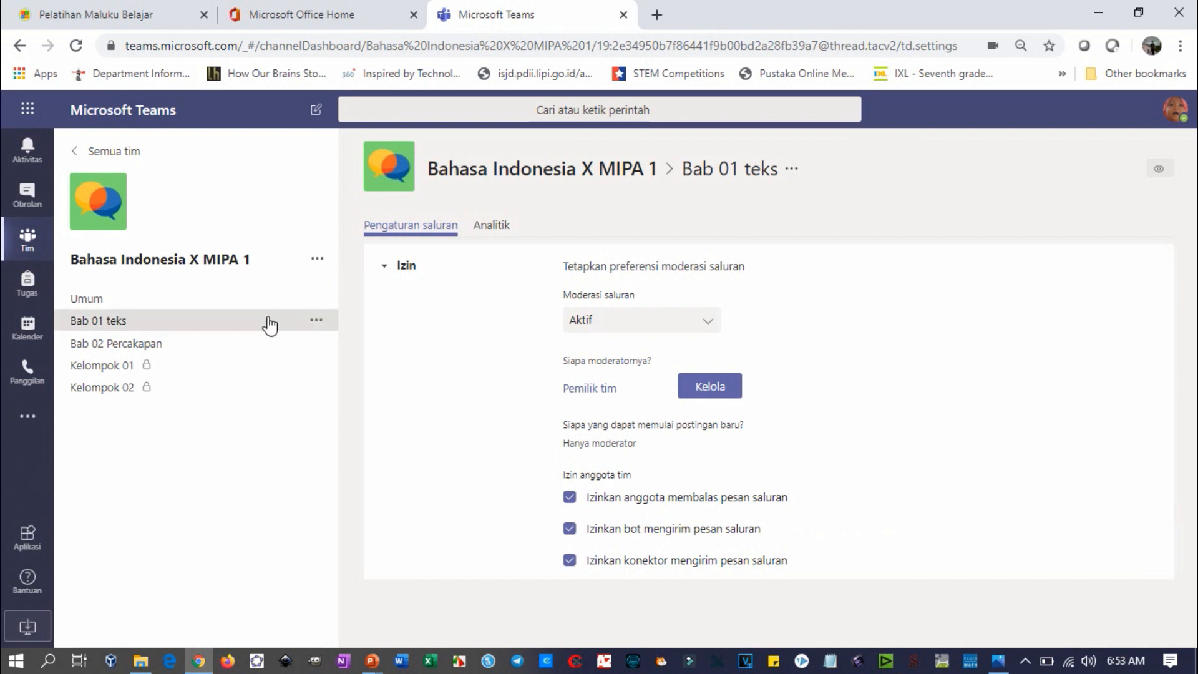
- Post "Topik 1.. Silakan dibahas dan pelajari.. Diskusikan di sini.." as a new conversation in the Bab 01 teks channel
click(115, 324)
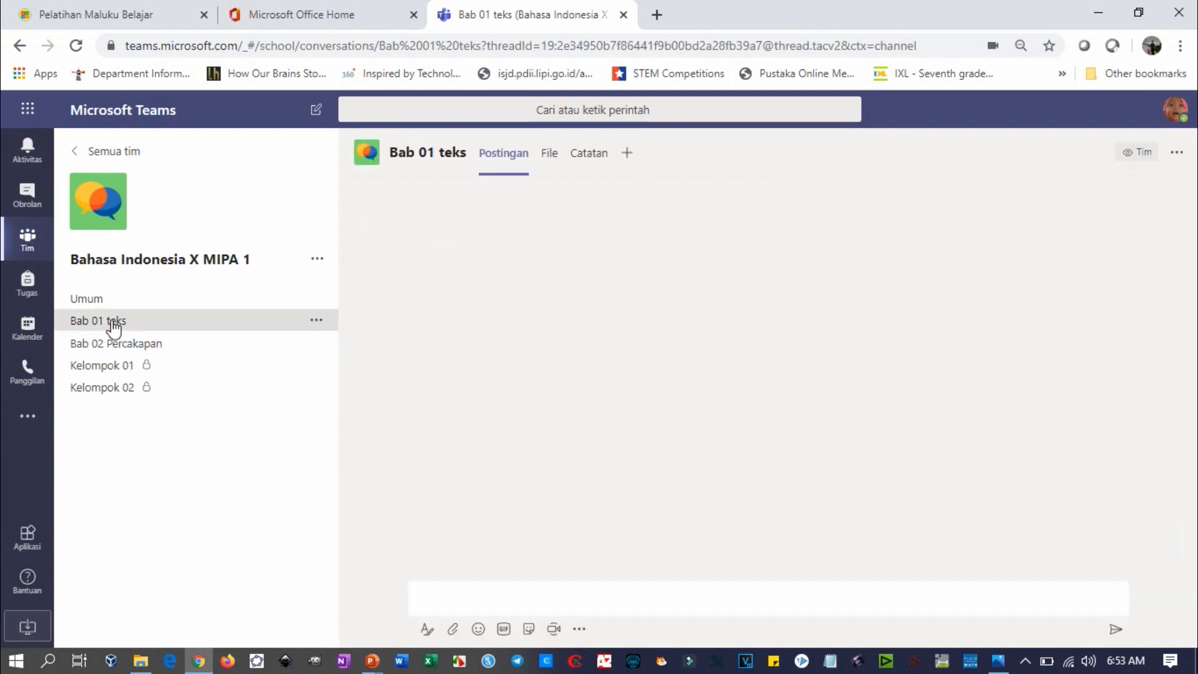
click(510, 592)
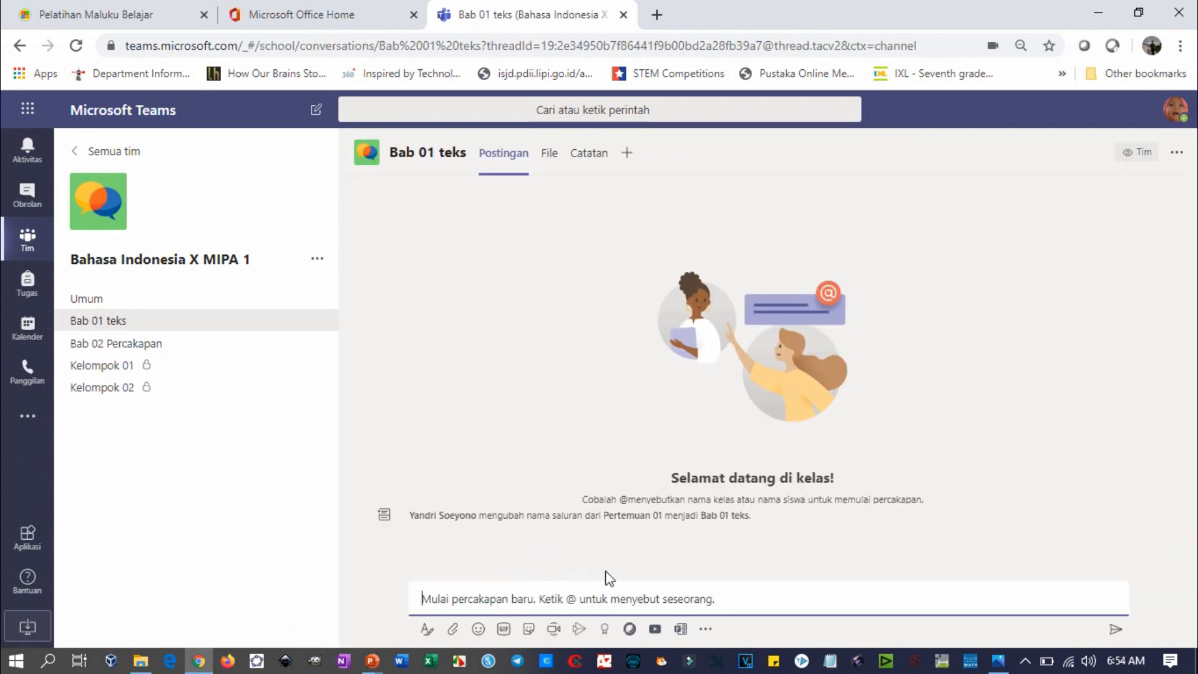
text(T)
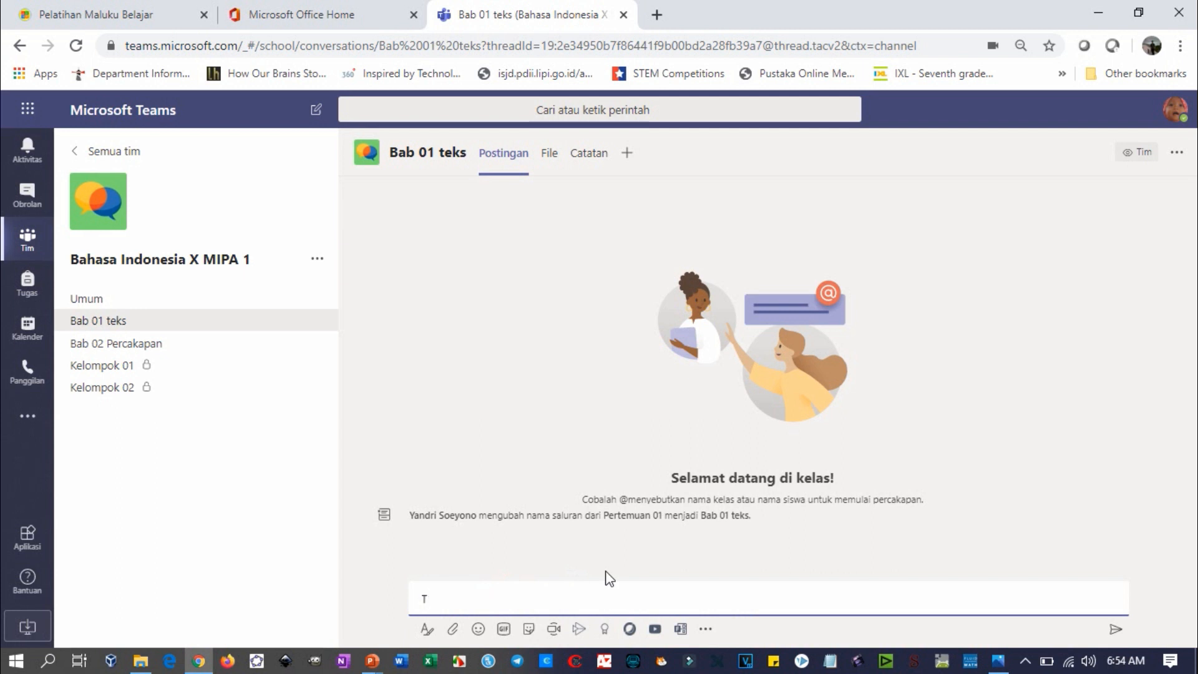
text(opik 1.. Silakan dibahas dan pelajari.. Diskusikan )
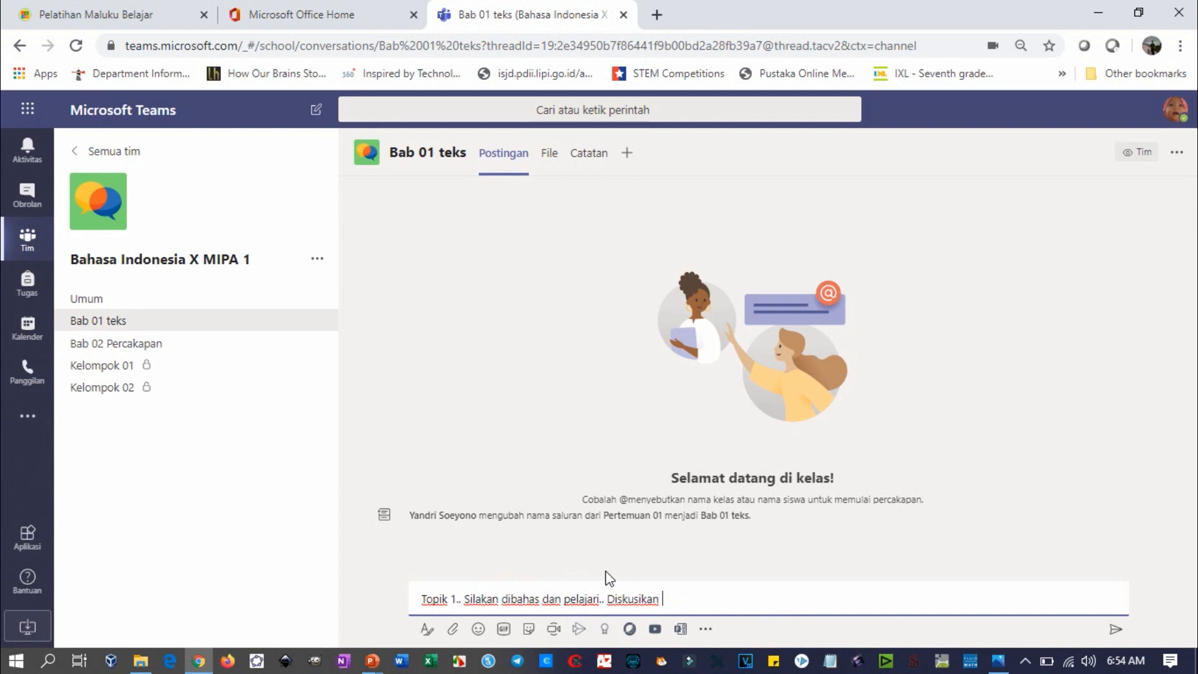
text(di sini..)
key(Return)
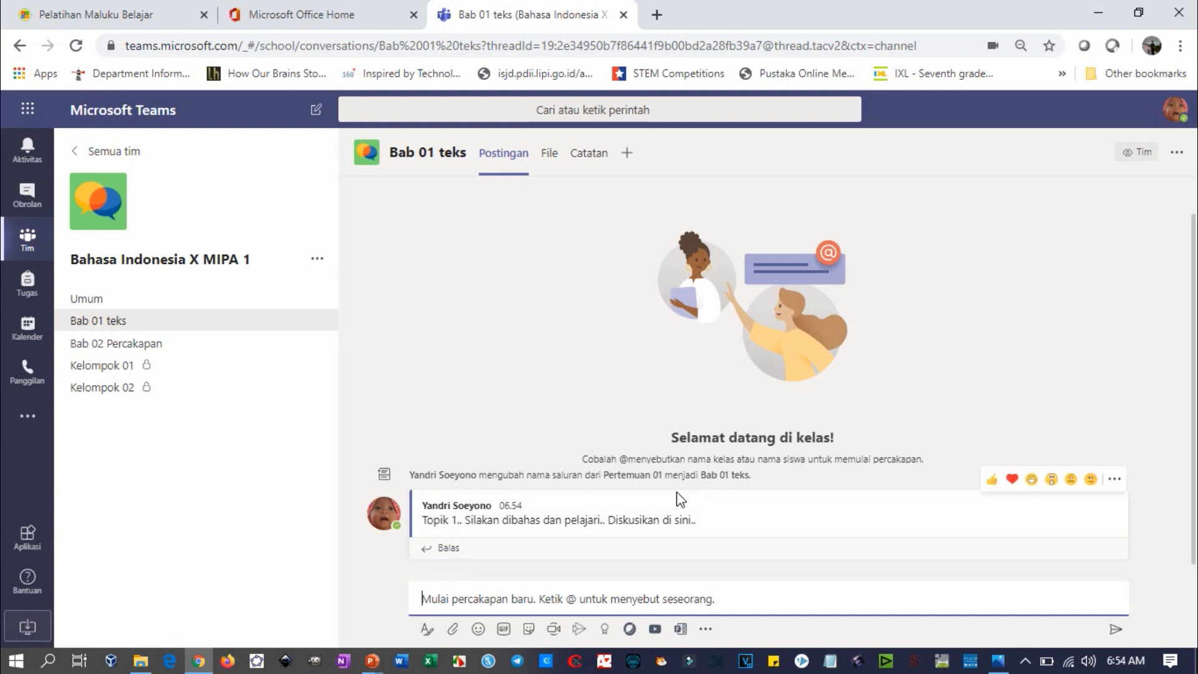
- Reply to the Topik 1 post with "tentang apa itu pak?" and a second reply "dfdsjhdfg jsndba ady"
click(448, 548)
click(476, 555)
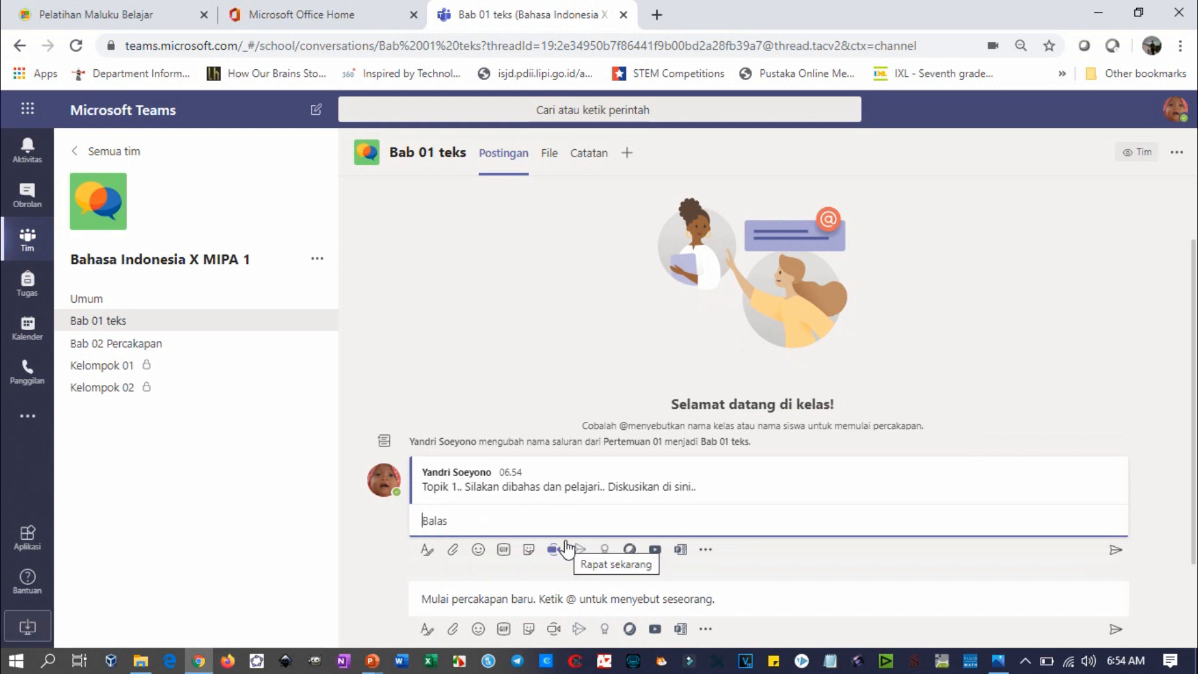
text(tentang papa itu pak?)
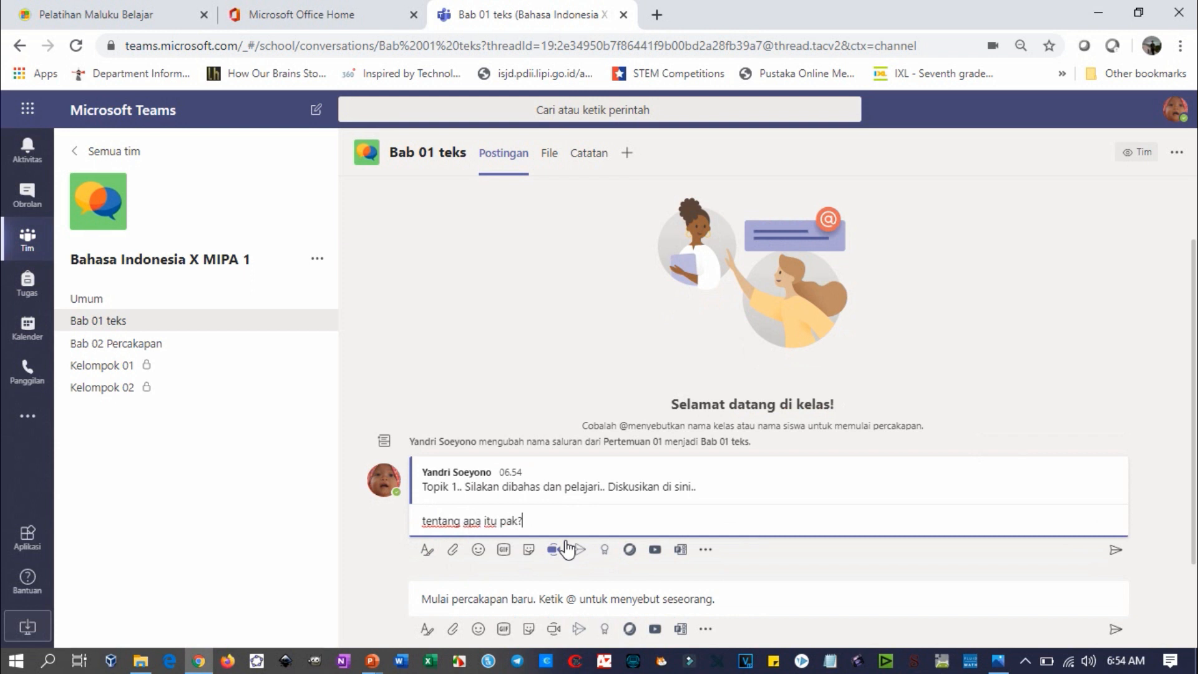
key(Return)
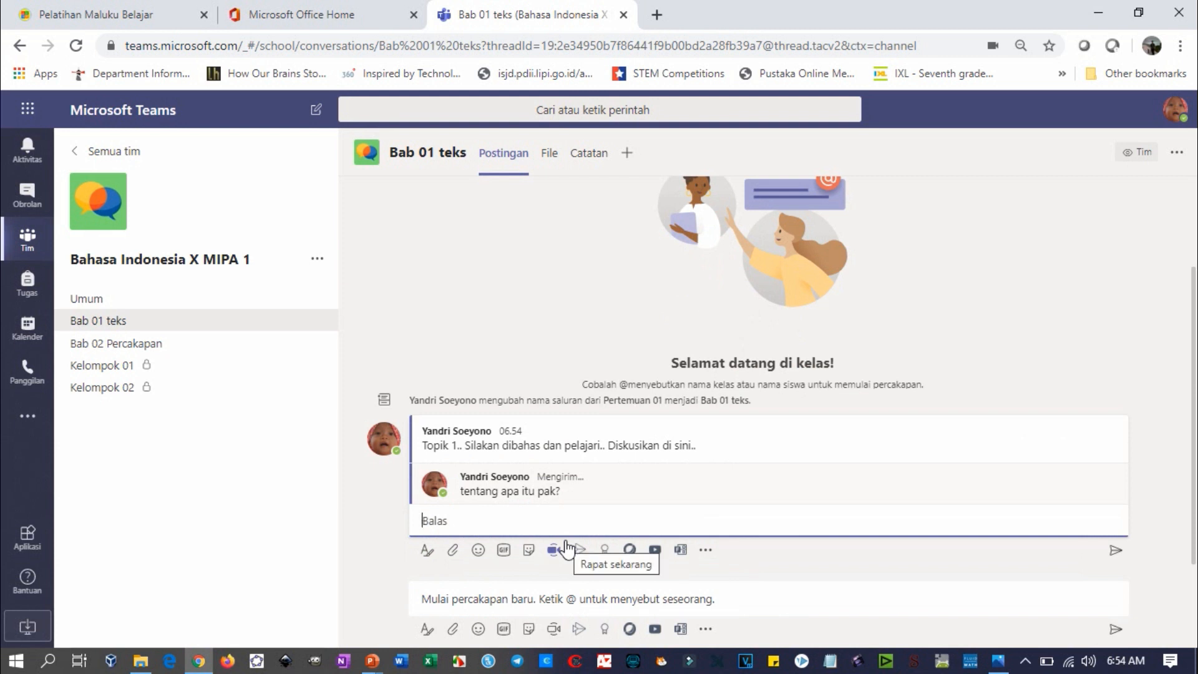
text(dfdsjhdfg )
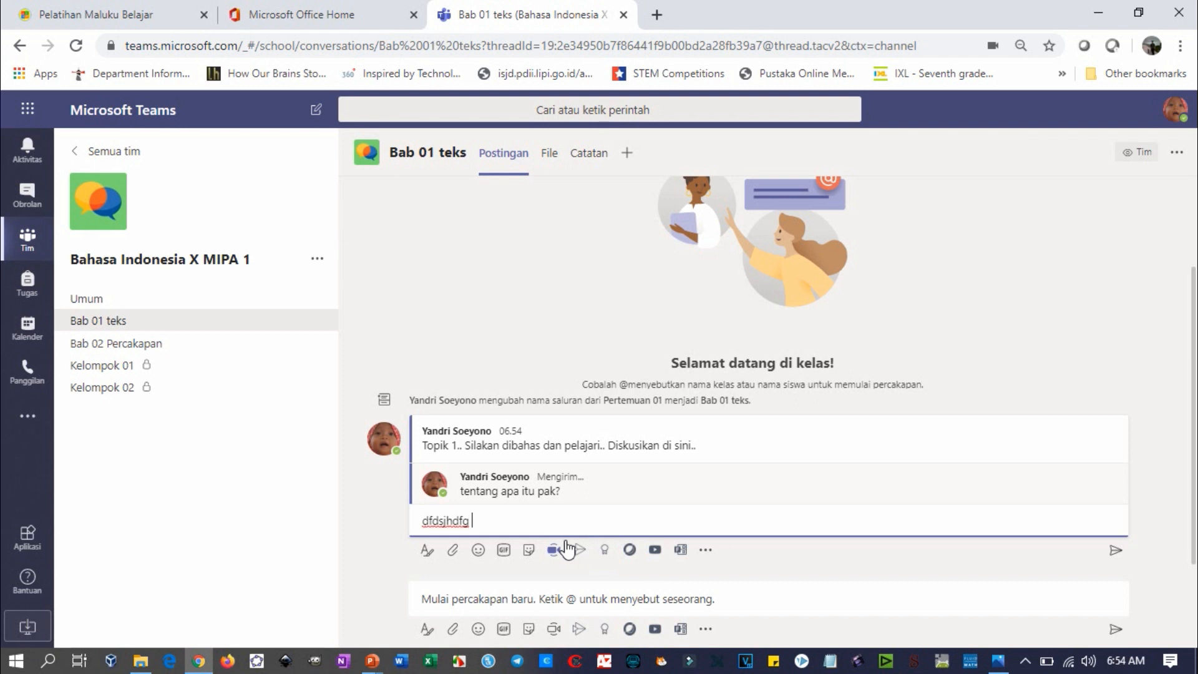
text(jsndba ady)
key(Return)
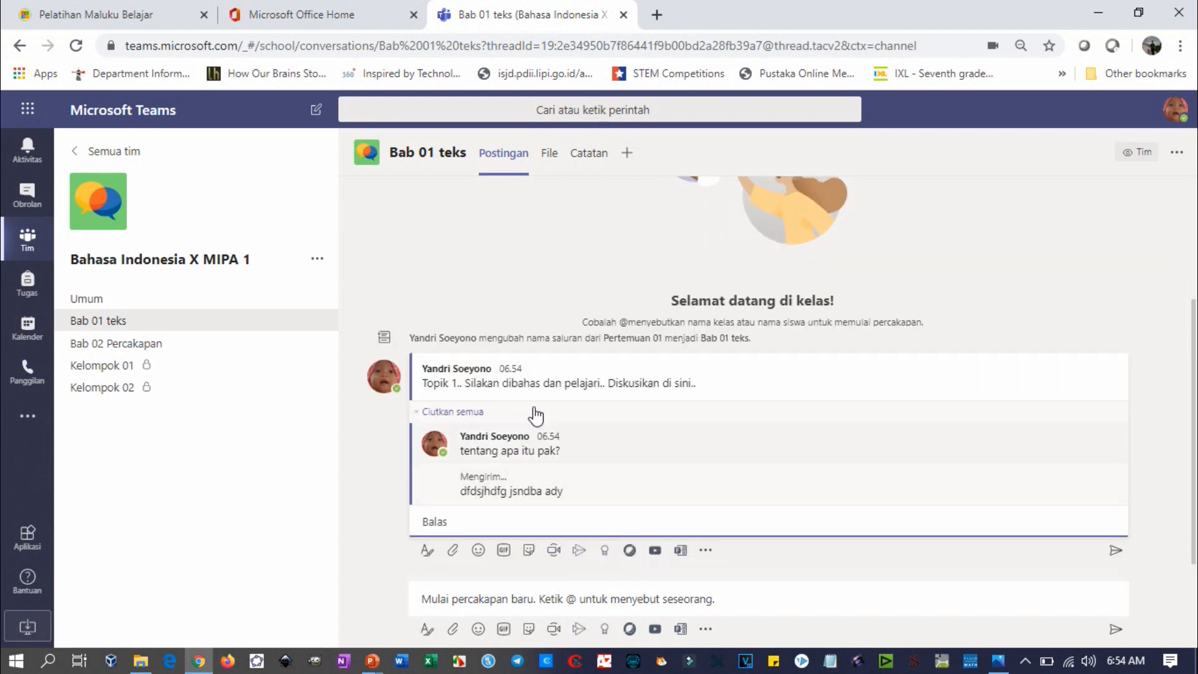
- Collapse the replies under the Topik 1 post, expand them to view the thread, and collapse them again
click(458, 413)
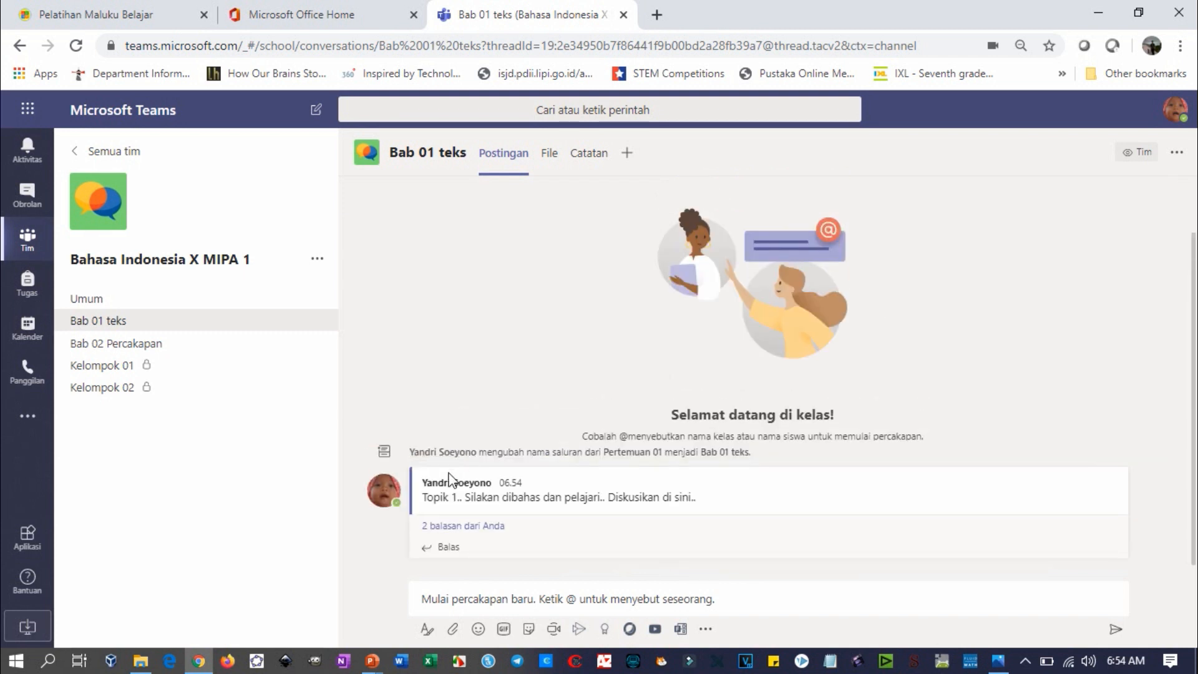
click(467, 526)
scroll(481, 556, down, 1)
scroll(478, 519, up, 1)
mouse_move(461, 480)
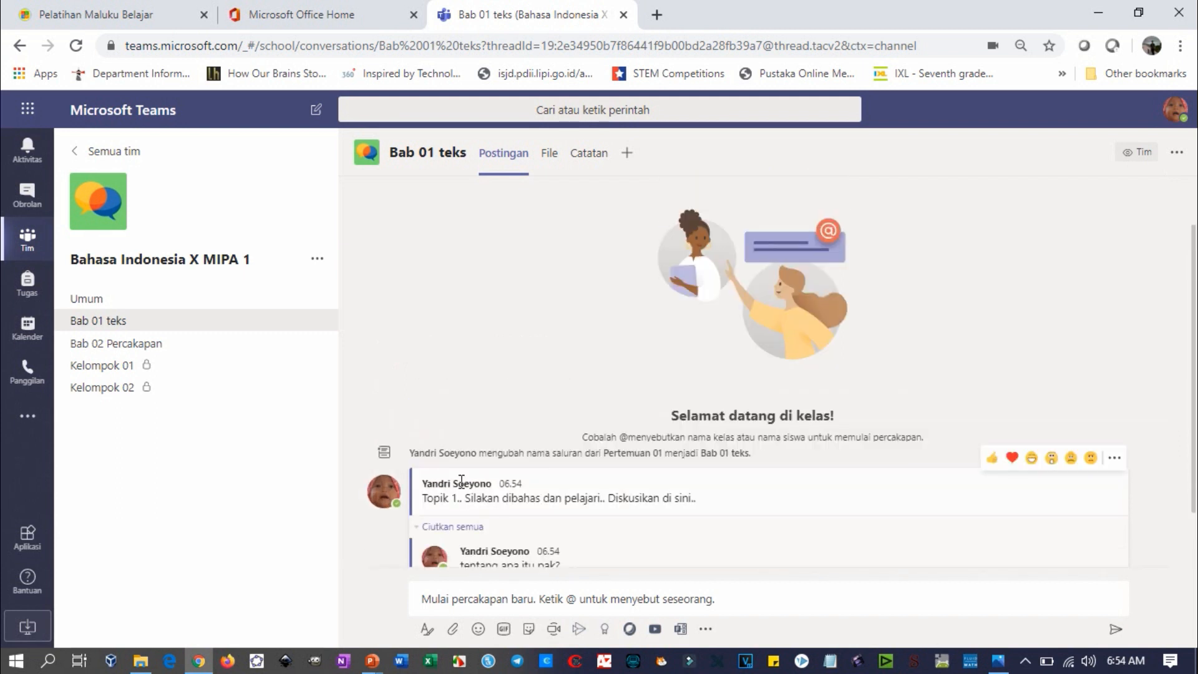
click(454, 526)
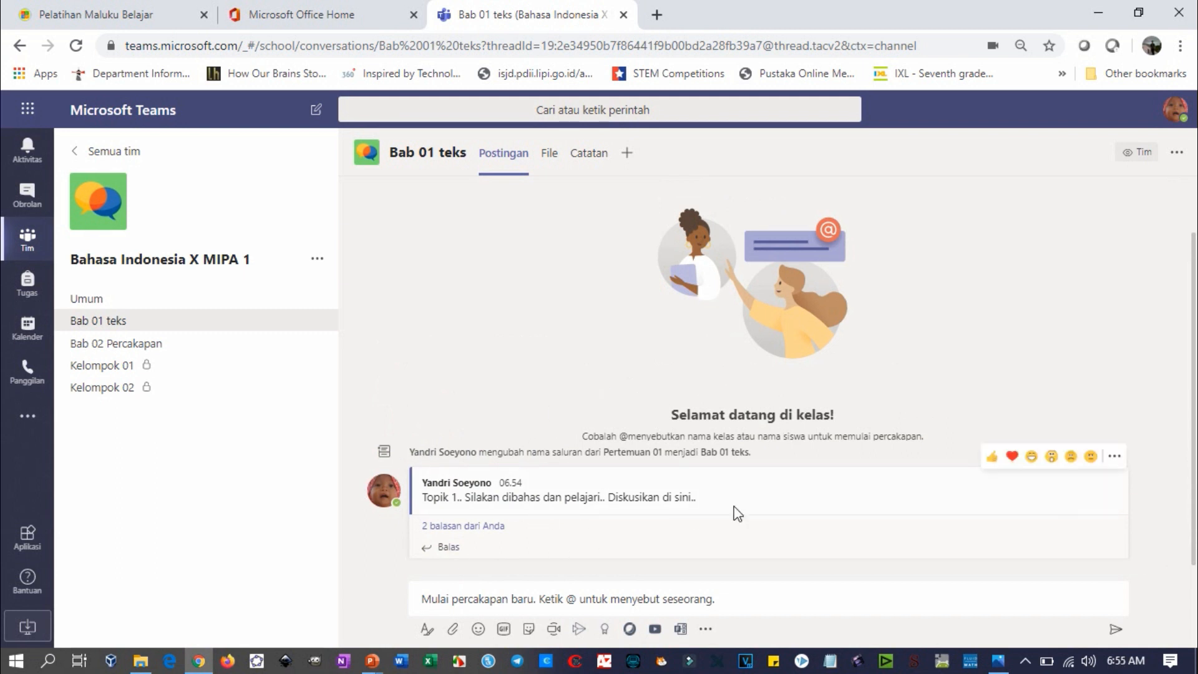
- Post "Topik 2.." as a new conversation in the Bab 01 teks channel and return to the Umum channel
click(514, 599)
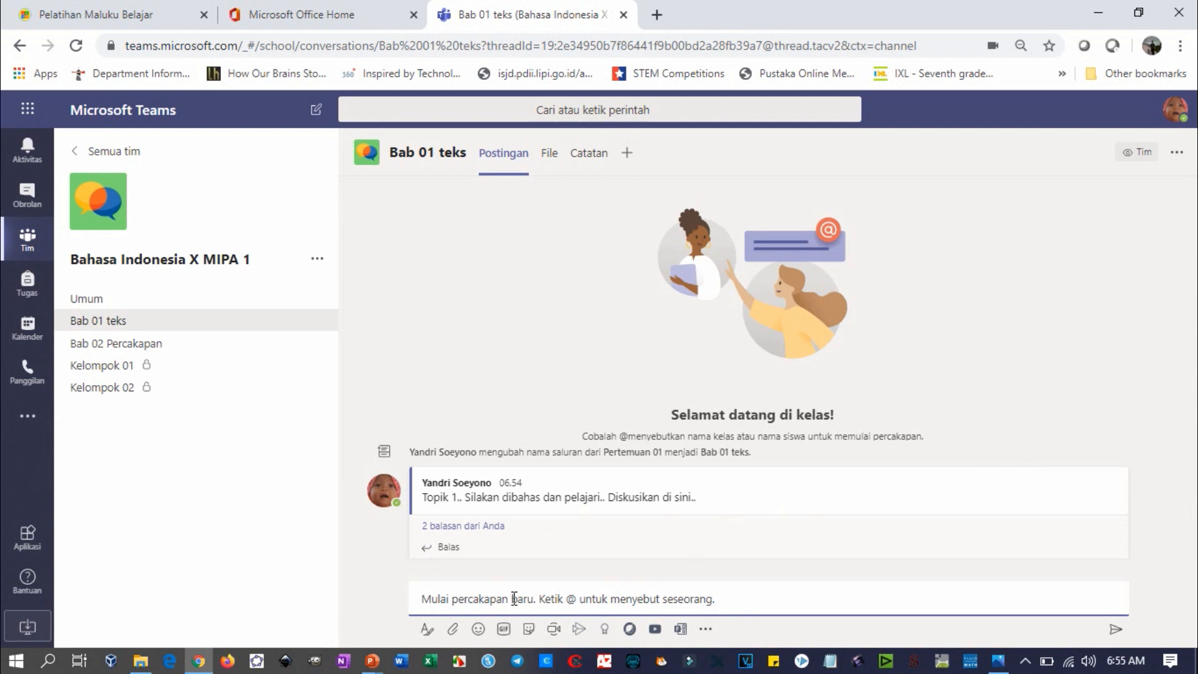
text(Topik 2..)
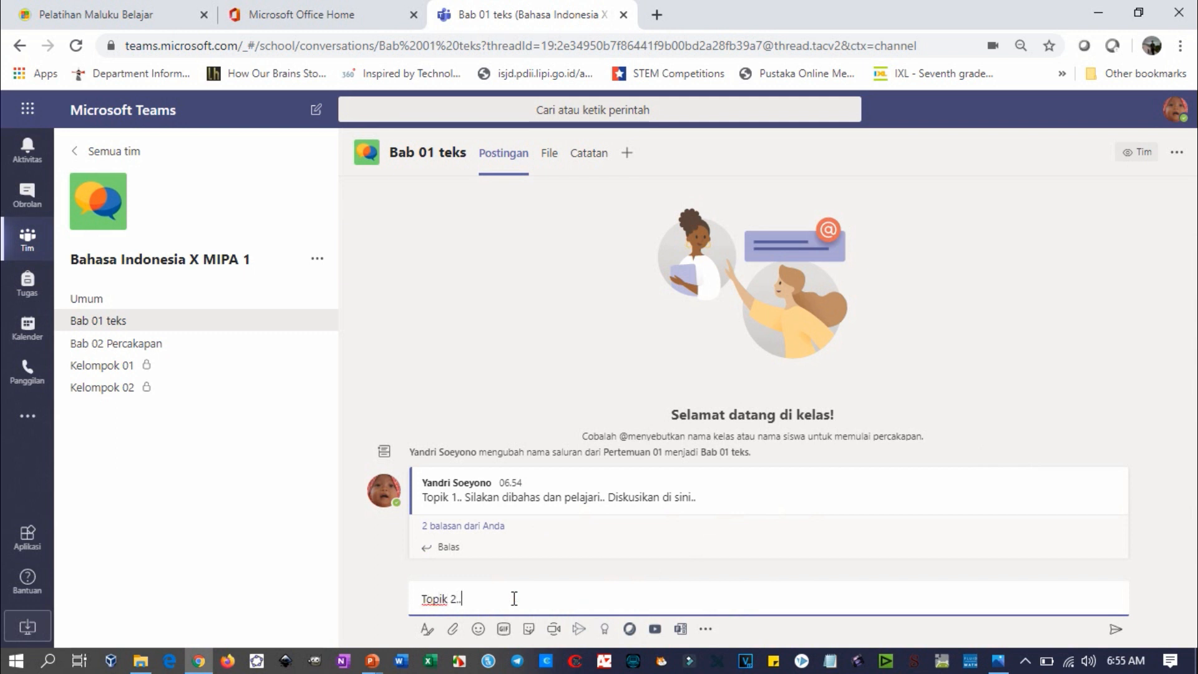
key(Return)
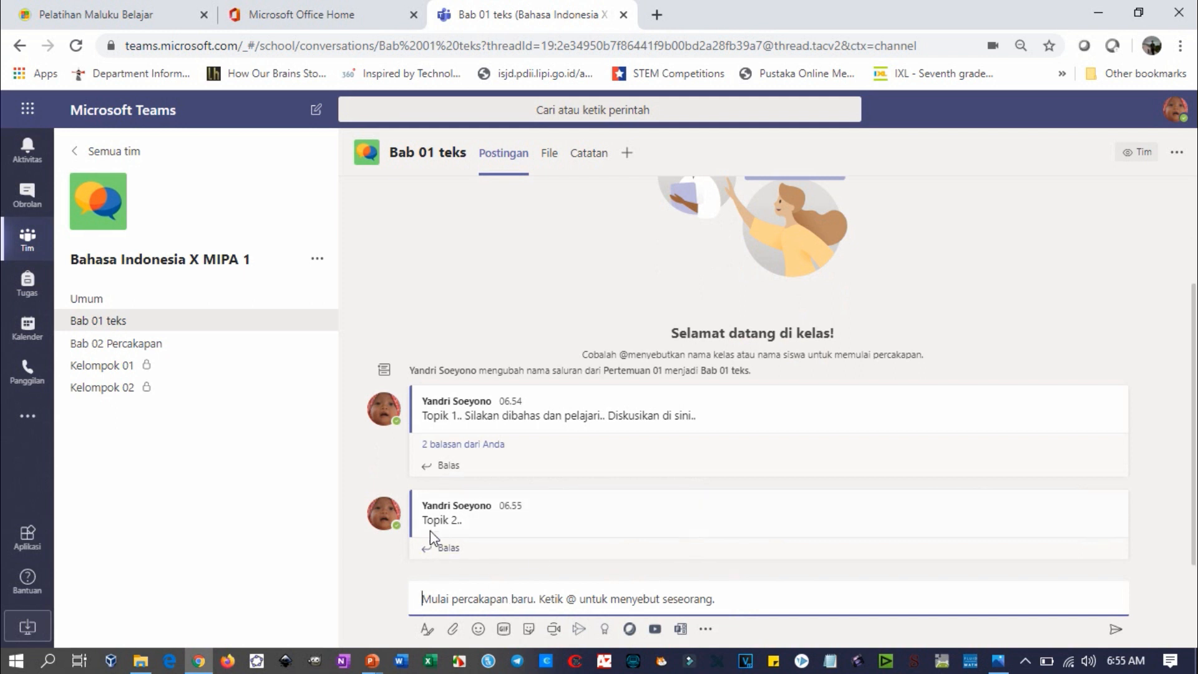
mouse_move(481, 522)
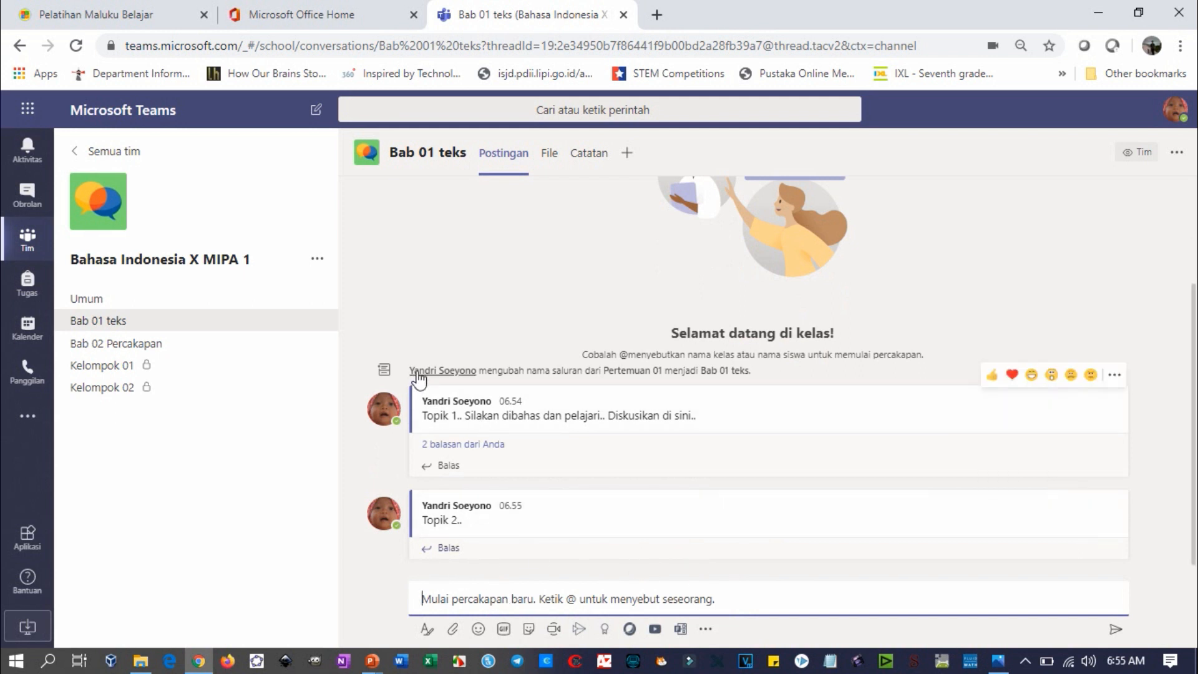
mouse_move(456, 495)
click(115, 321)
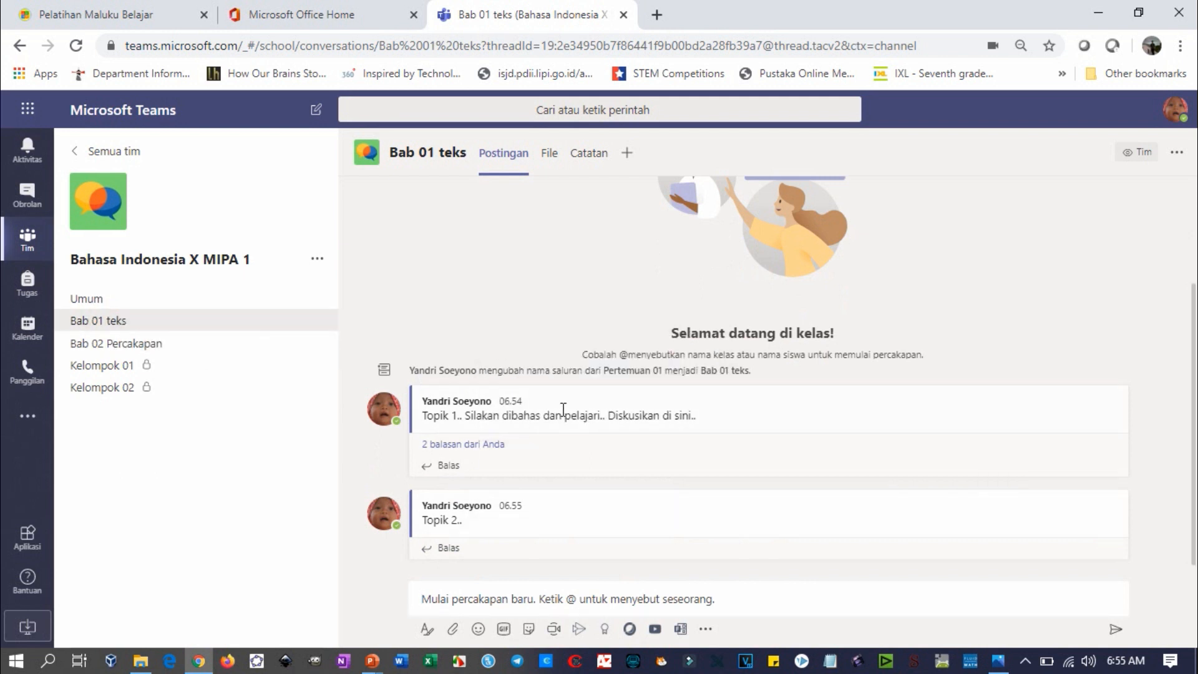
click(88, 299)
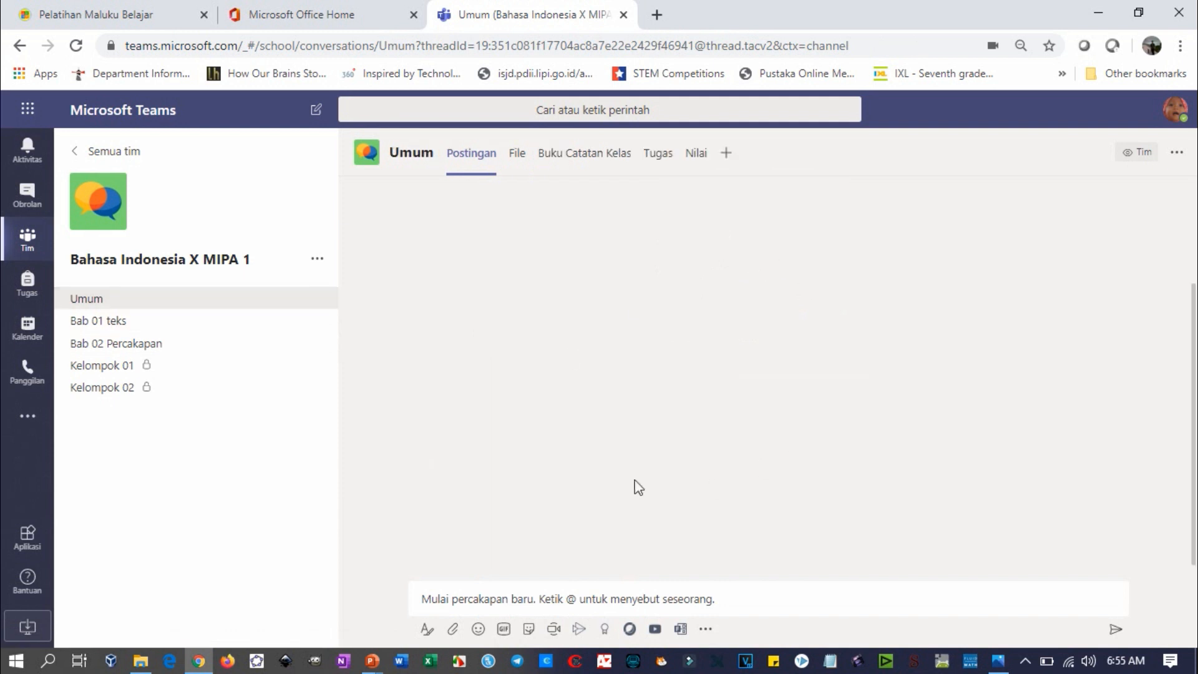